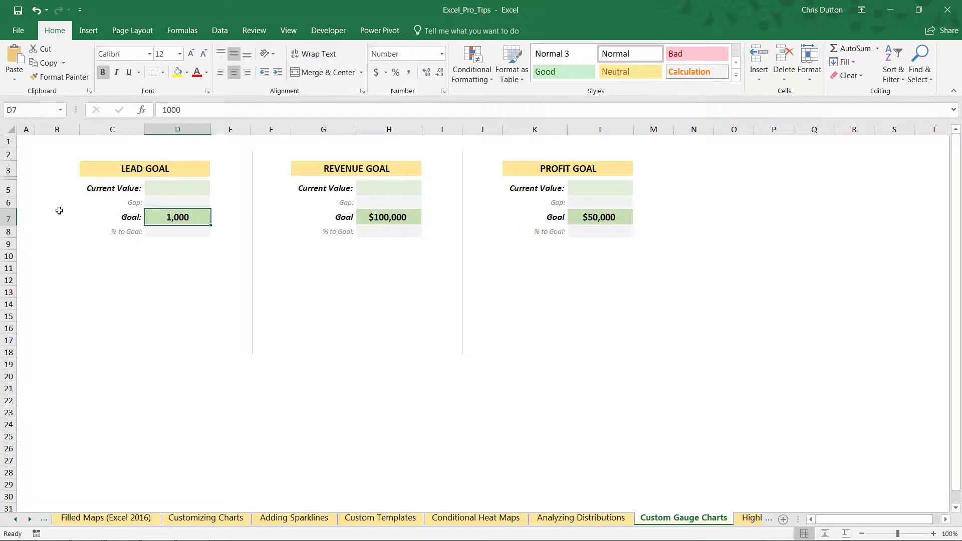
# Enter 250 as the Lead Goal's current value in cell D5
pyautogui.moveTo(178, 190); pyautogui.dragTo(174, 231)
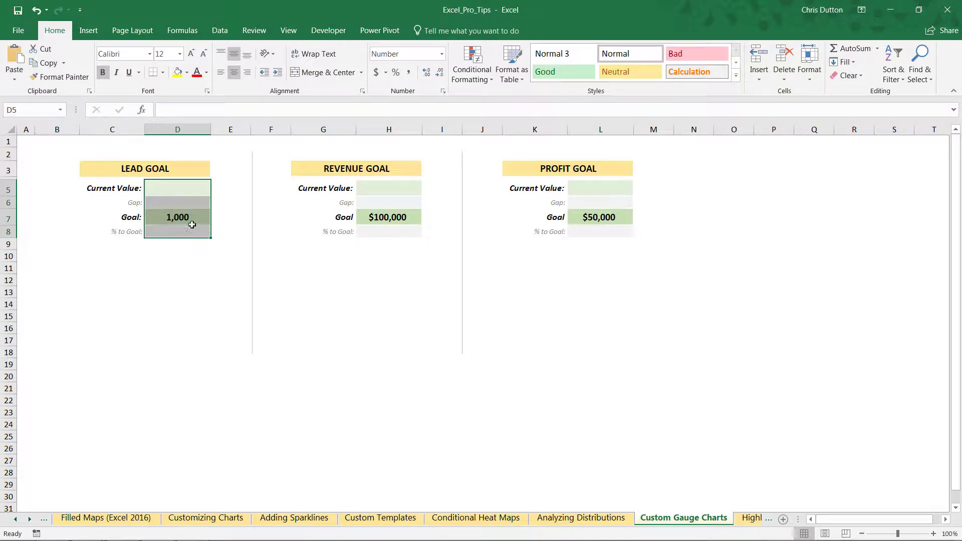
pyautogui.click(185, 187)
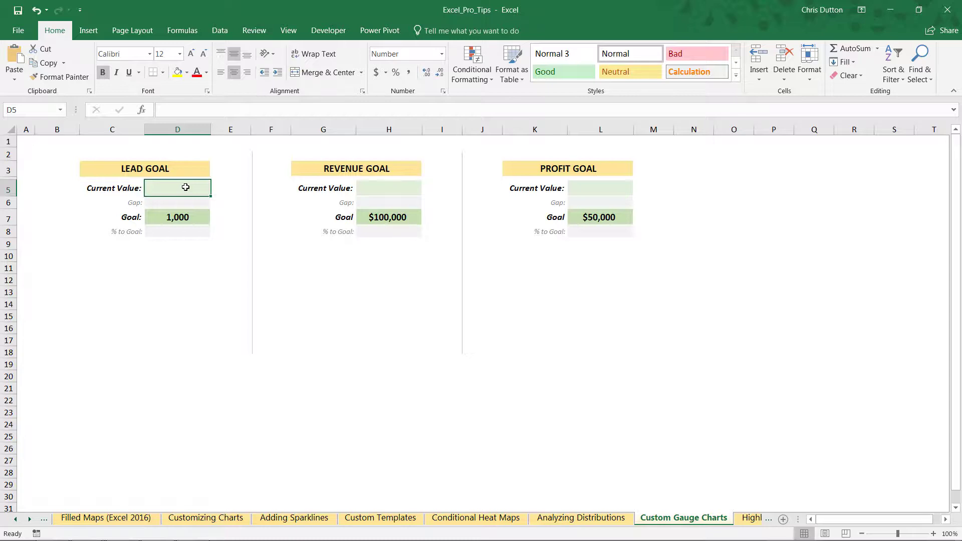
pyautogui.write('250')
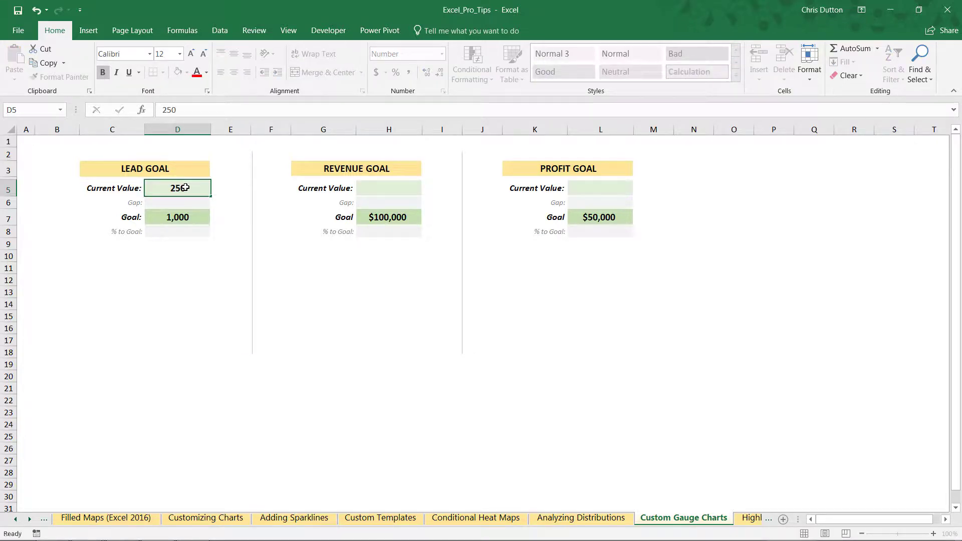
pyautogui.press('Return')
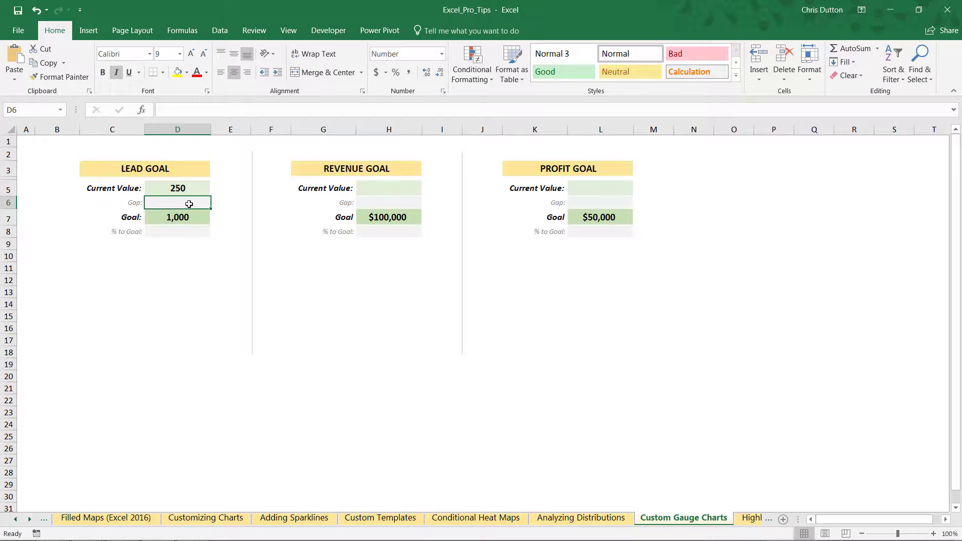
# Calculate the Lead Goal's gap in D6 with the formula =D7-D5
pyautogui.write('=')
pyautogui.press('Down')
pyautogui.write('-')
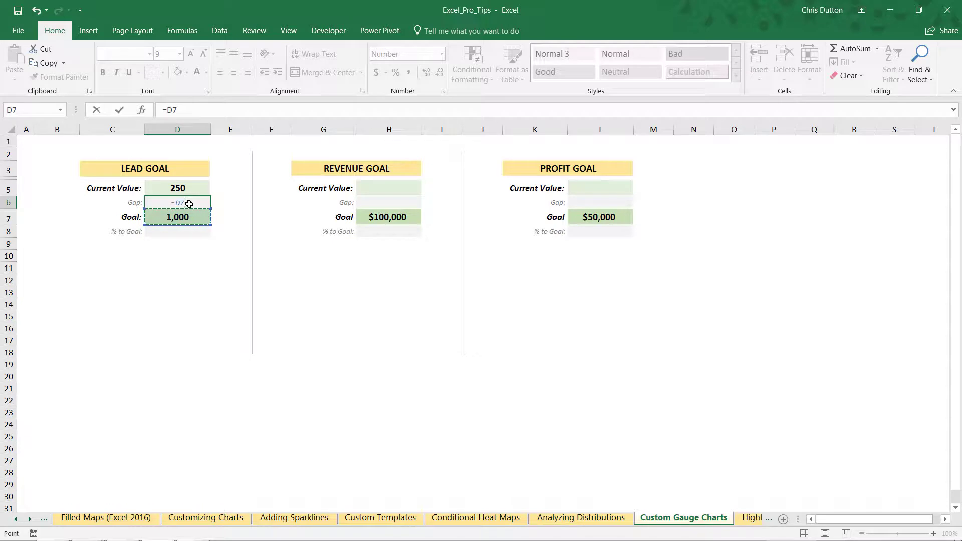
pyautogui.press('Up')
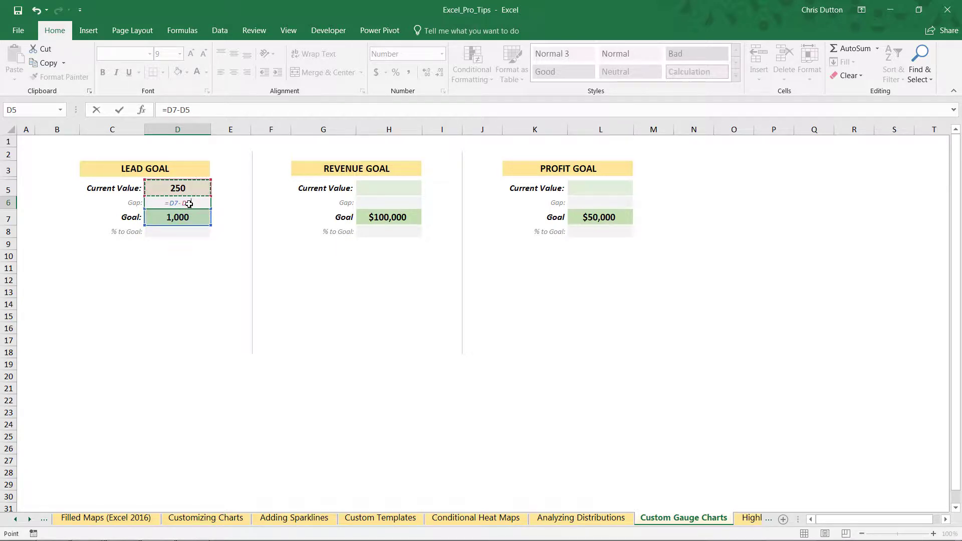
pyautogui.press('Return')
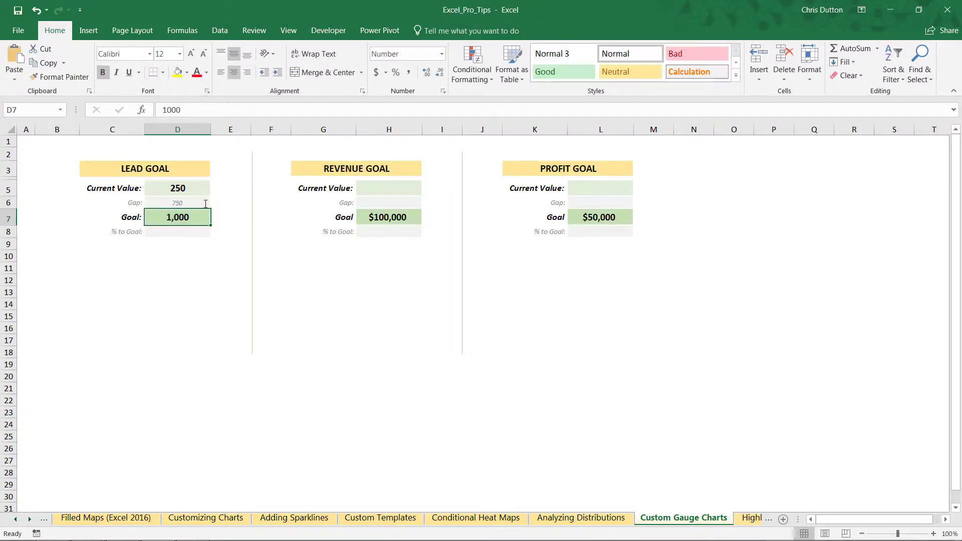
# Calculate the Lead Goal's % to Goal in D8 with the formula =D5/D7
pyautogui.click(198, 229)
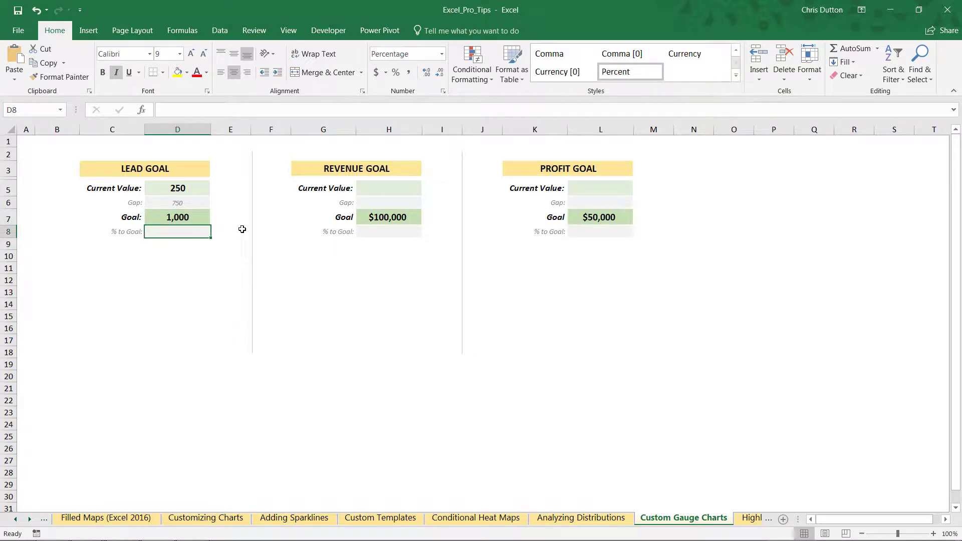
pyautogui.write('=')
pyautogui.press('Up')
pyautogui.press('Up')
pyautogui.press('Up')
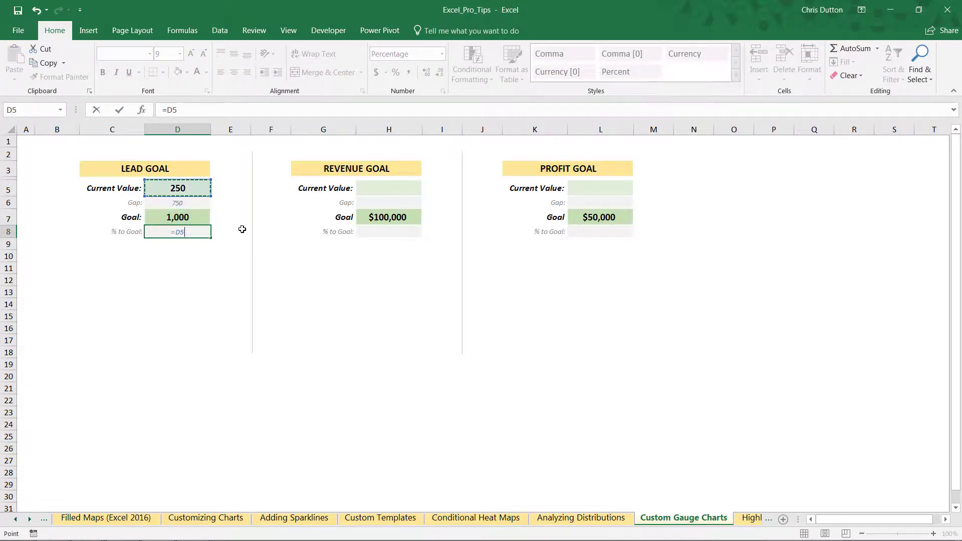
pyautogui.write('/')
pyautogui.press('Up')
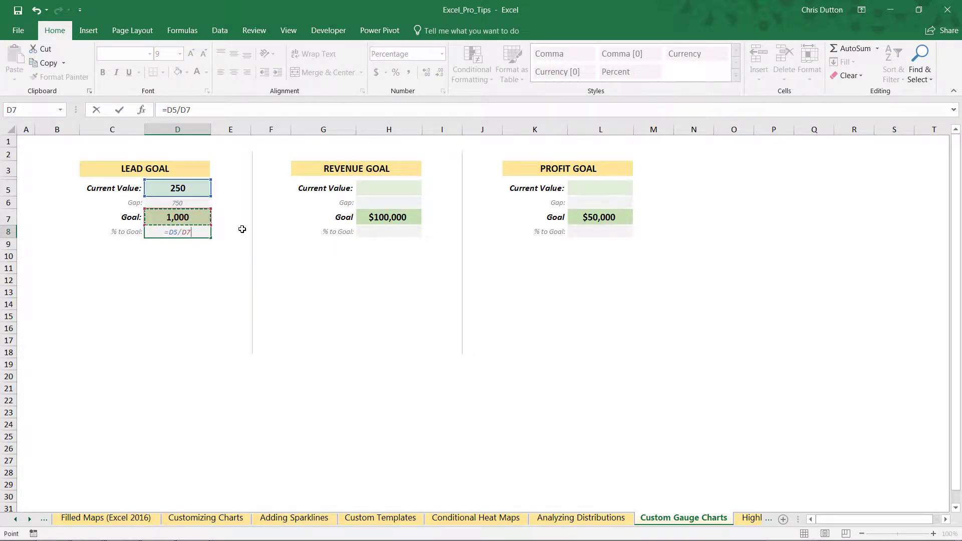
pyautogui.press('Return')
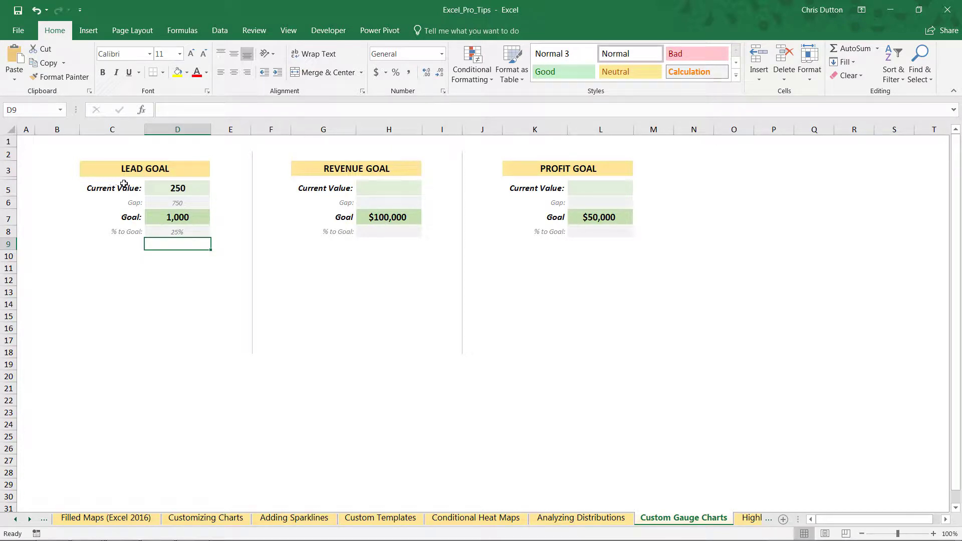
# Insert a doughnut chart from D5:D7, then move and shrink it to fit directly below the Lead Goal table, spanning about columns B to E
pyautogui.moveTo(172, 188); pyautogui.dragTo(166, 216)
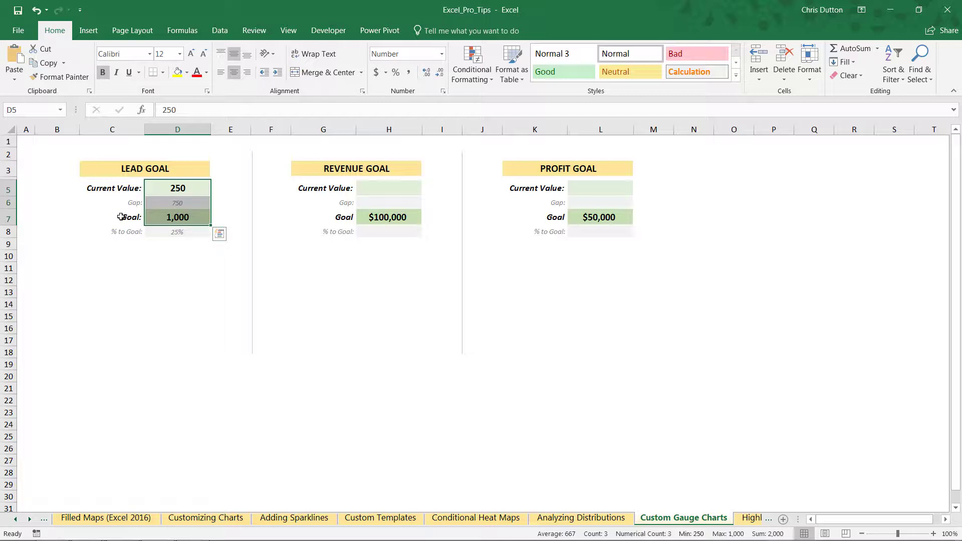
pyautogui.click(88, 30)
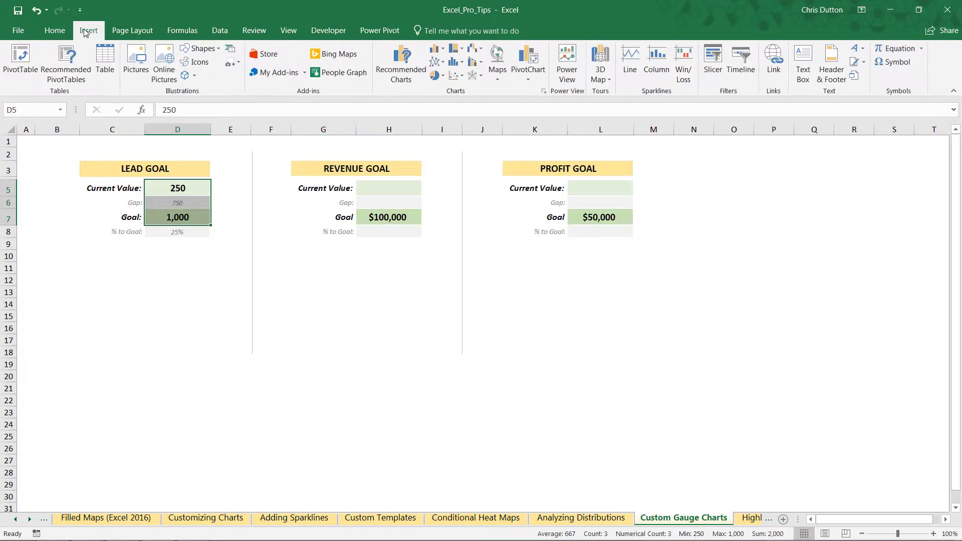
pyautogui.click(435, 75)
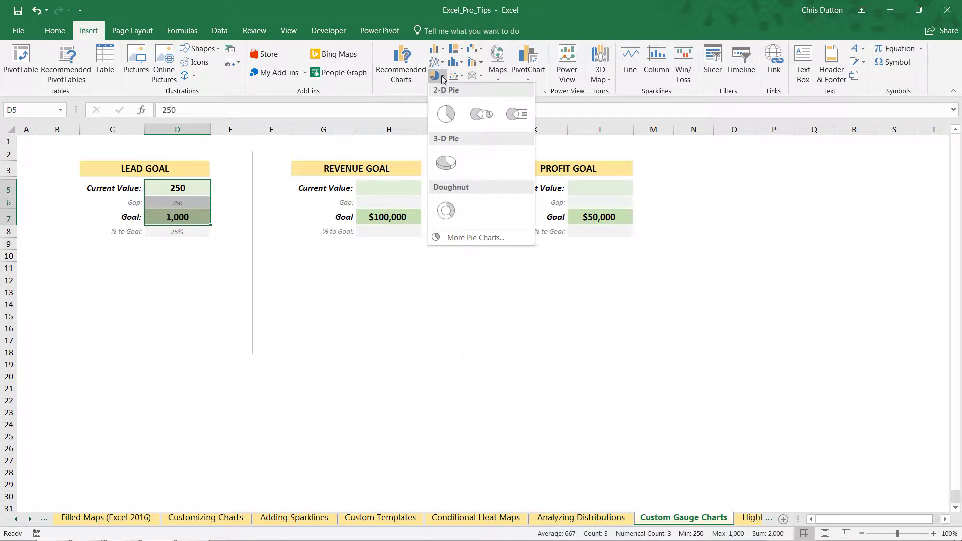
pyautogui.click(449, 210)
pyautogui.moveTo(557, 251); pyautogui.dragTo(276, 266)
pyautogui.moveTo(353, 427); pyautogui.dragTo(234, 396)
# Delete the legend and the title from the doughnut chart
pyautogui.click(156, 389)
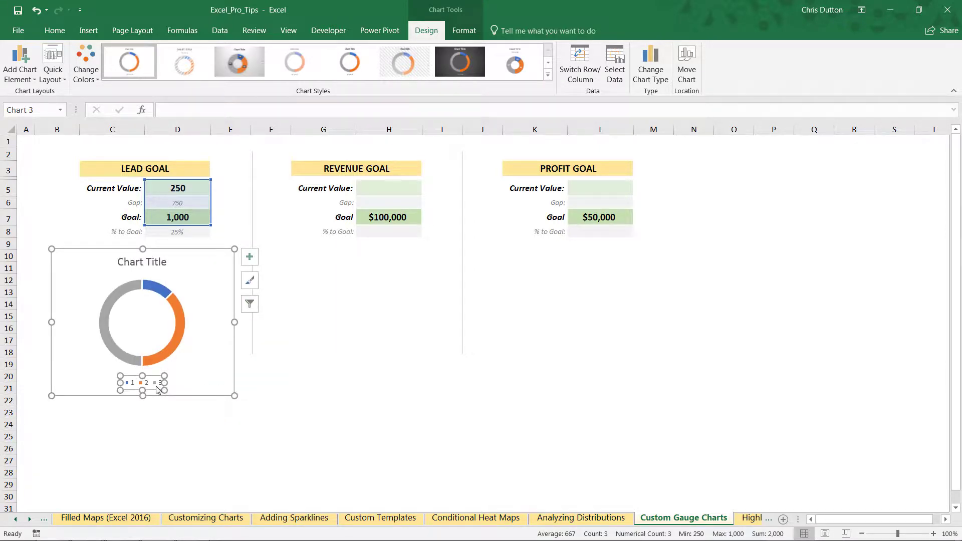
pyautogui.press('Delete')
pyautogui.click(158, 269)
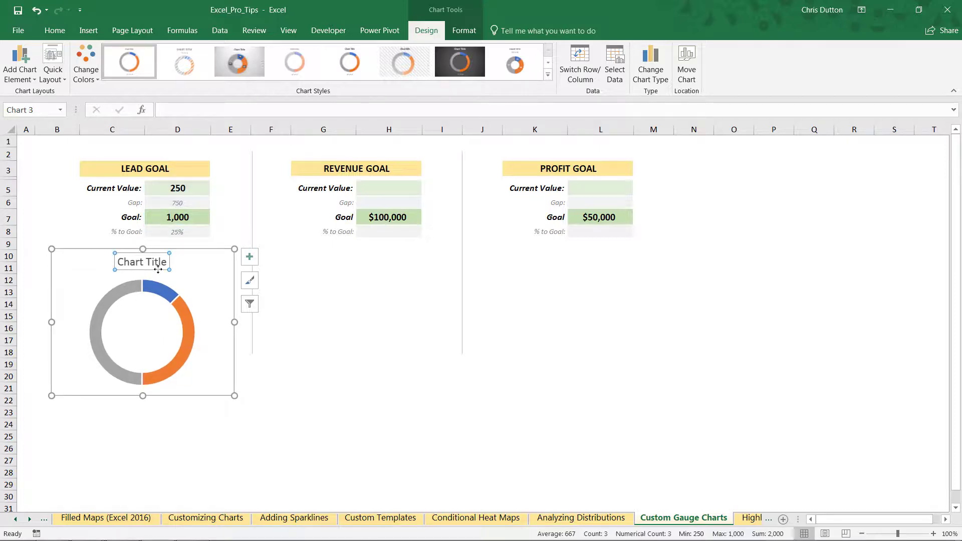
pyautogui.press('Delete')
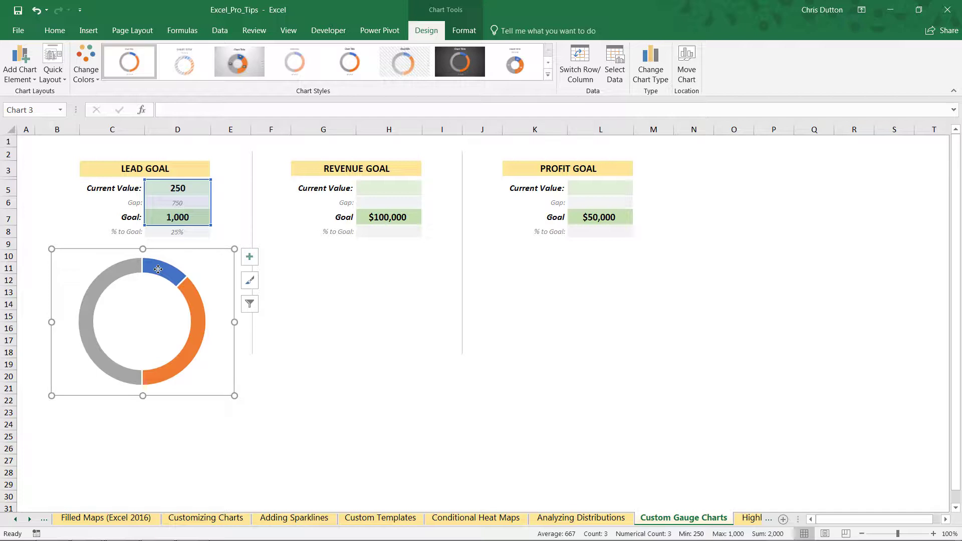
# Format the doughnut series with a first slice angle of 270° and a doughnut hole size of 55%
pyautogui.rightClick(192, 307)
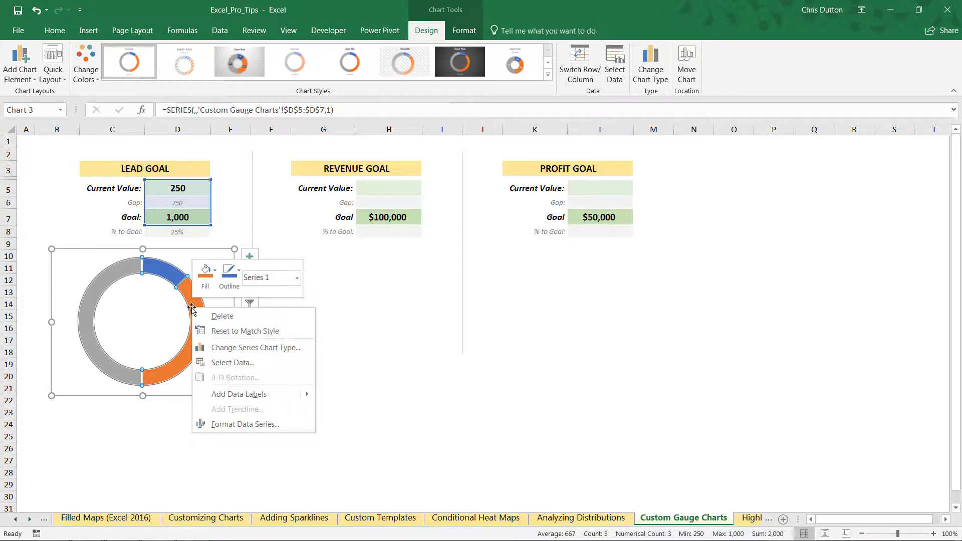
pyautogui.click(245, 424)
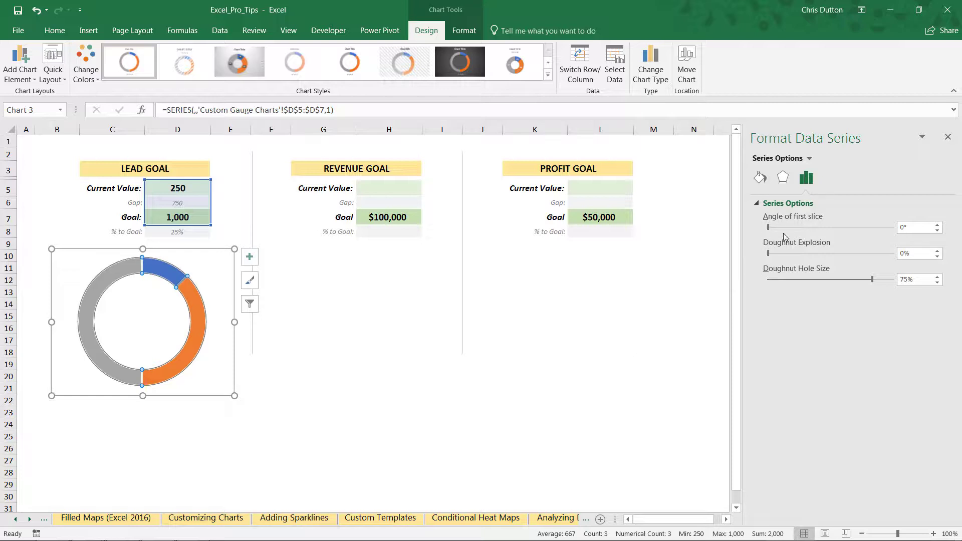
pyautogui.click(834, 227)
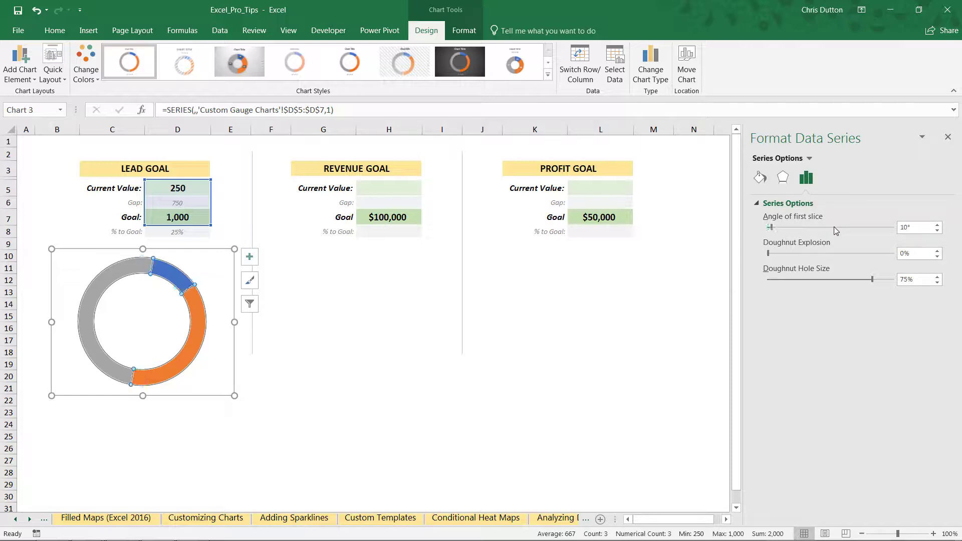
pyautogui.click(834, 226)
pyautogui.click(843, 227)
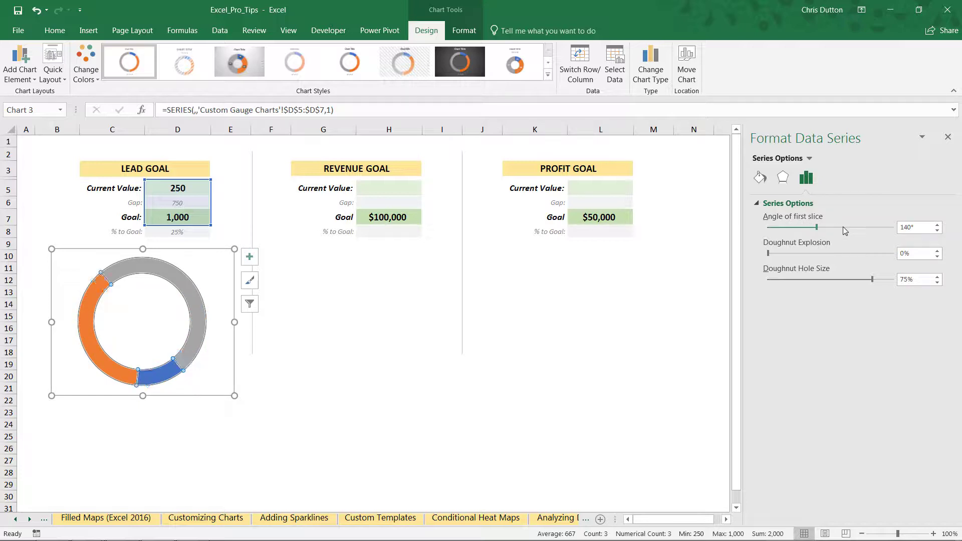
pyautogui.click(853, 227)
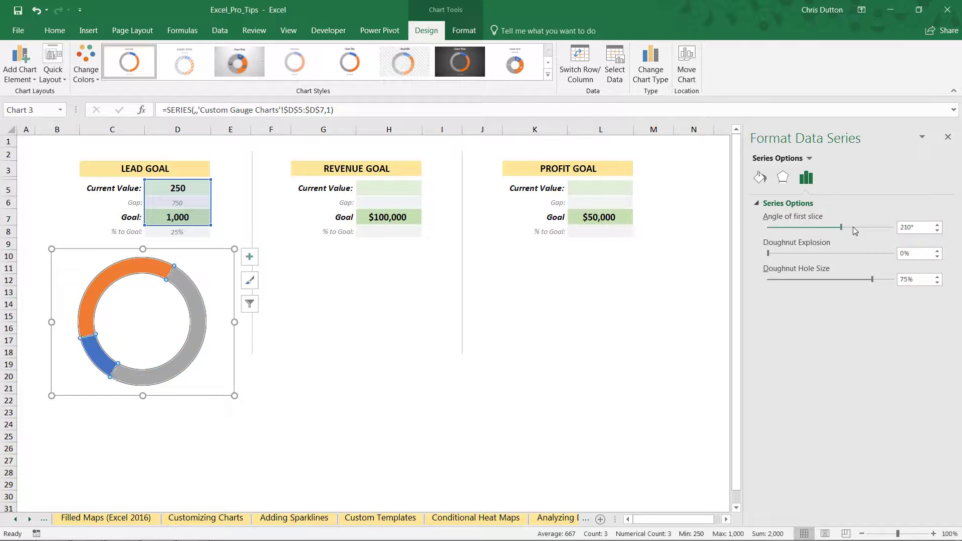
pyautogui.click(868, 227)
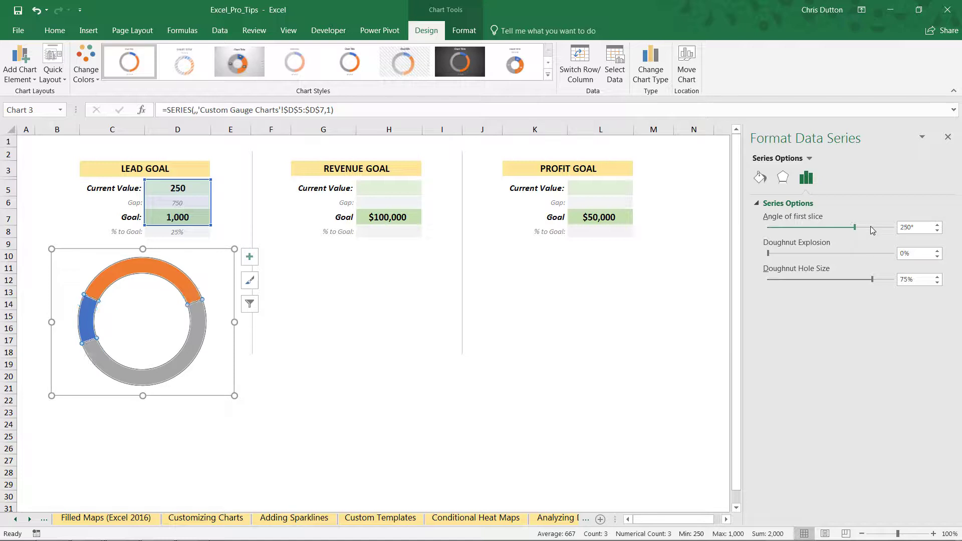
pyautogui.click(874, 227)
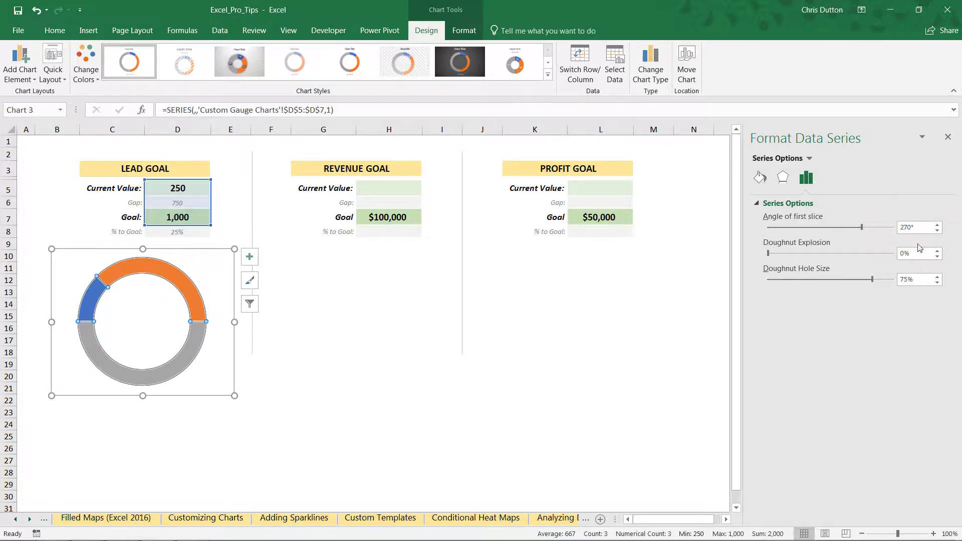
pyautogui.click(833, 279)
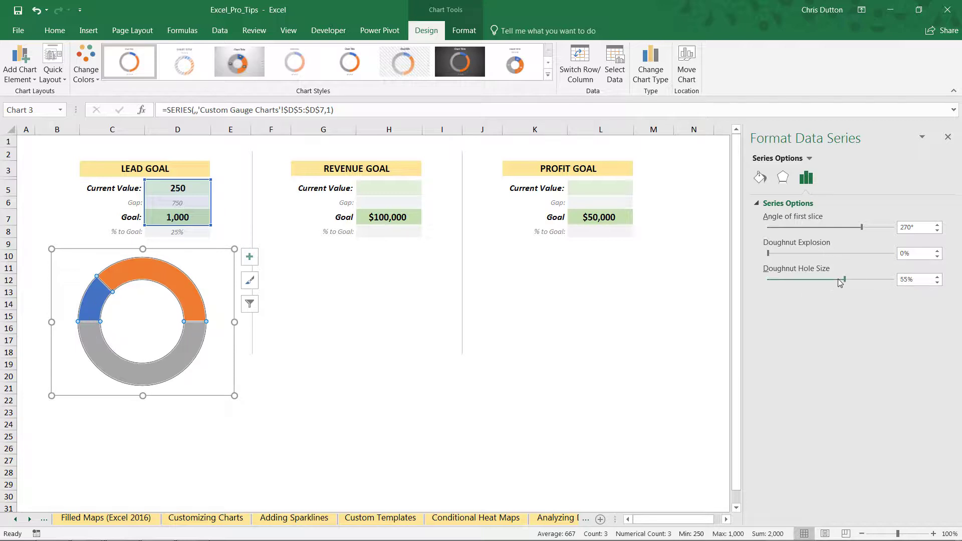
pyautogui.click(838, 279)
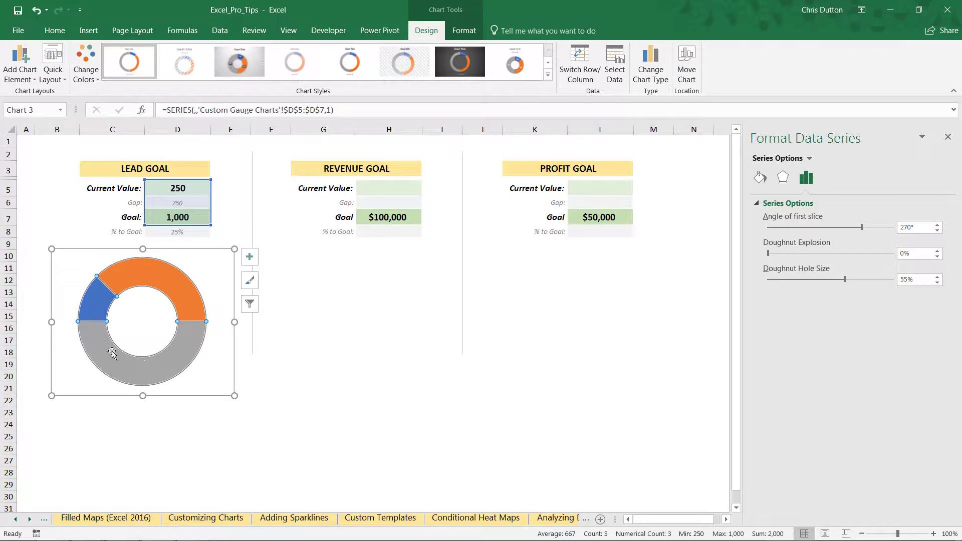
# Format the grey lower half of the doughnut with no fill and no border line
pyautogui.click(183, 341)
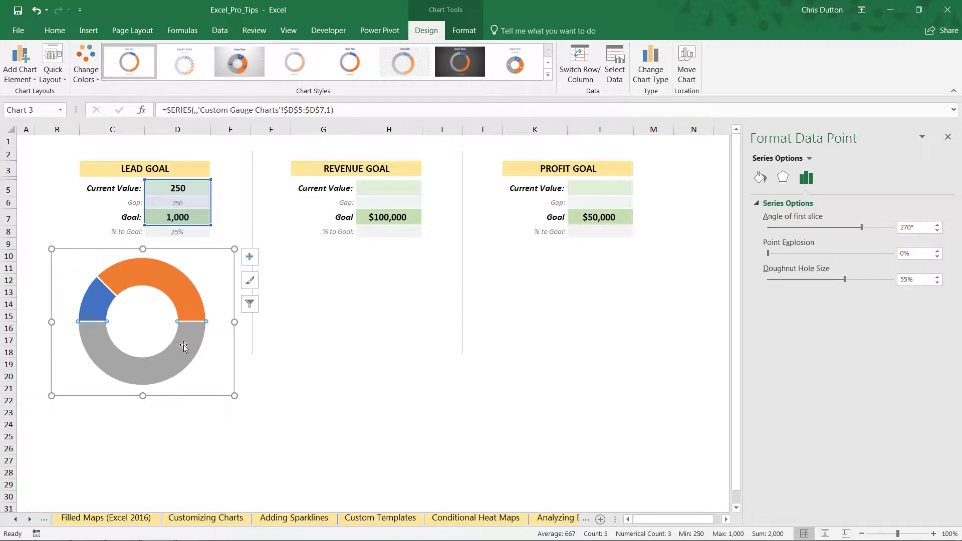
pyautogui.rightClick(183, 345)
pyautogui.click(227, 461)
pyautogui.click(759, 177)
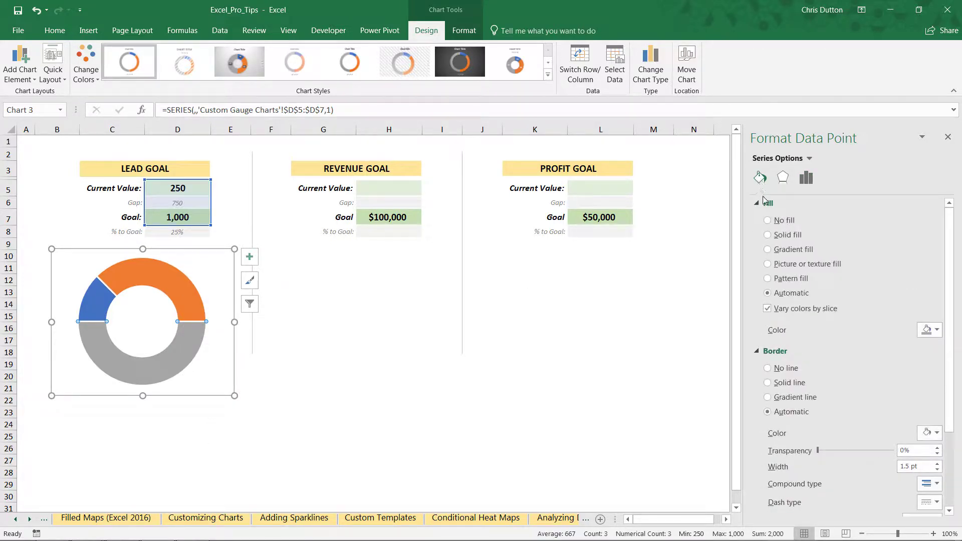
pyautogui.click(767, 220)
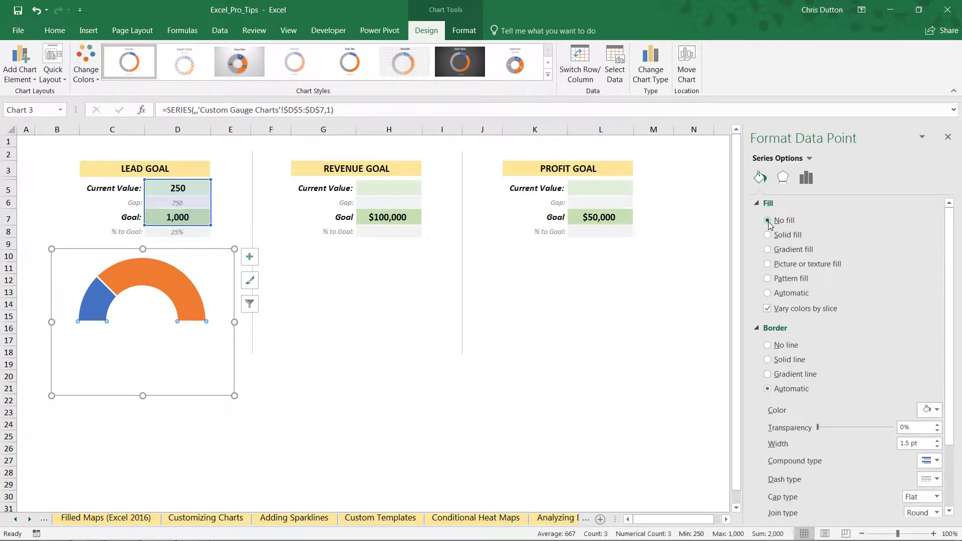
pyautogui.click(768, 345)
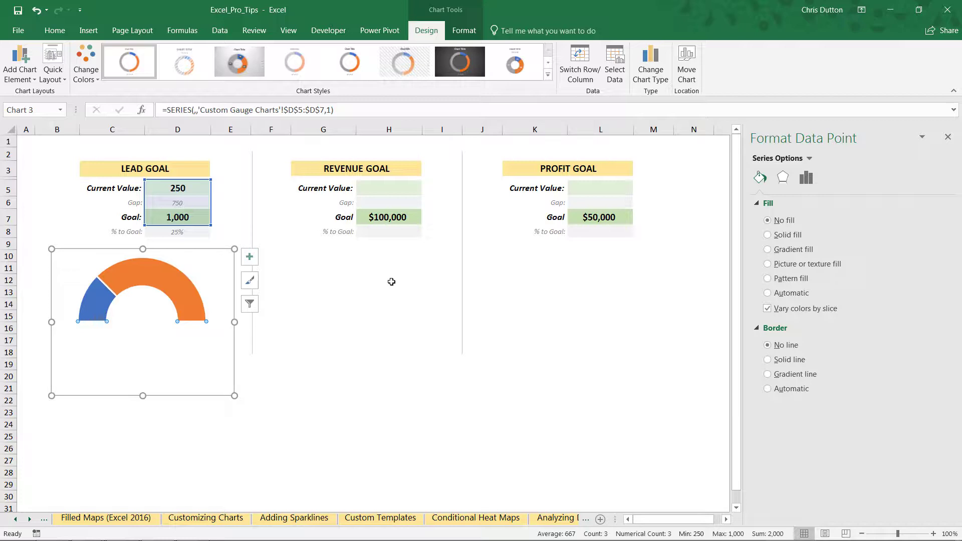
# Format the doughnut's chart area with no border line and no fill
pyautogui.moveTo(197, 331)
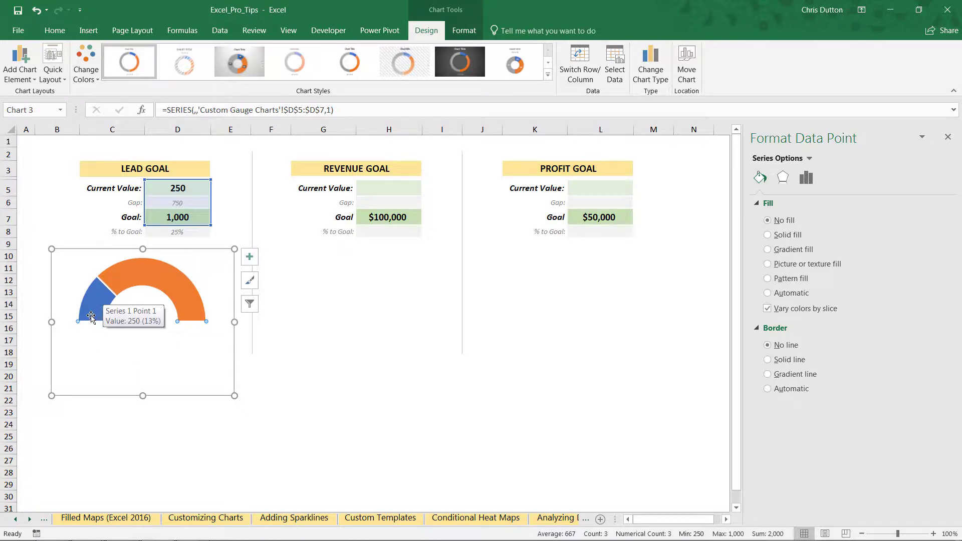
pyautogui.moveTo(95, 307)
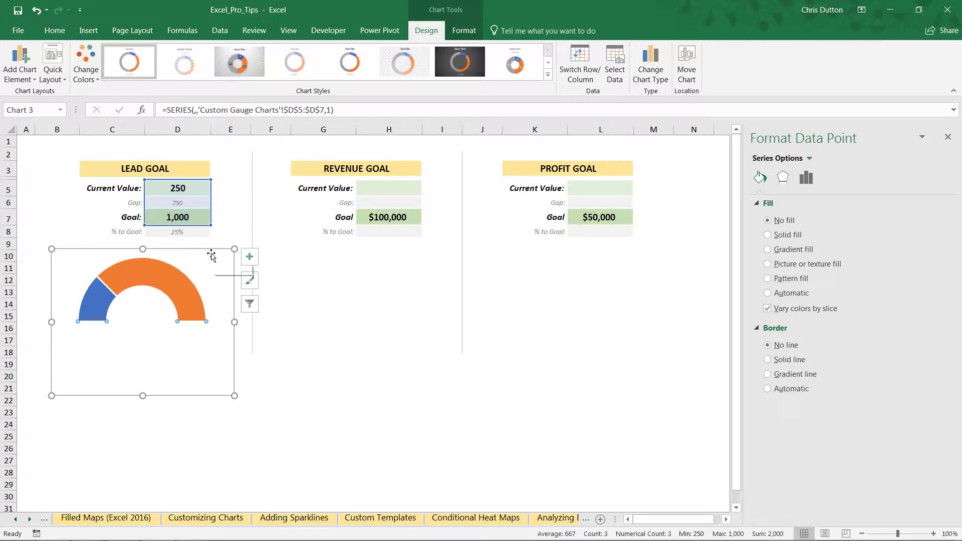
pyautogui.click(212, 253)
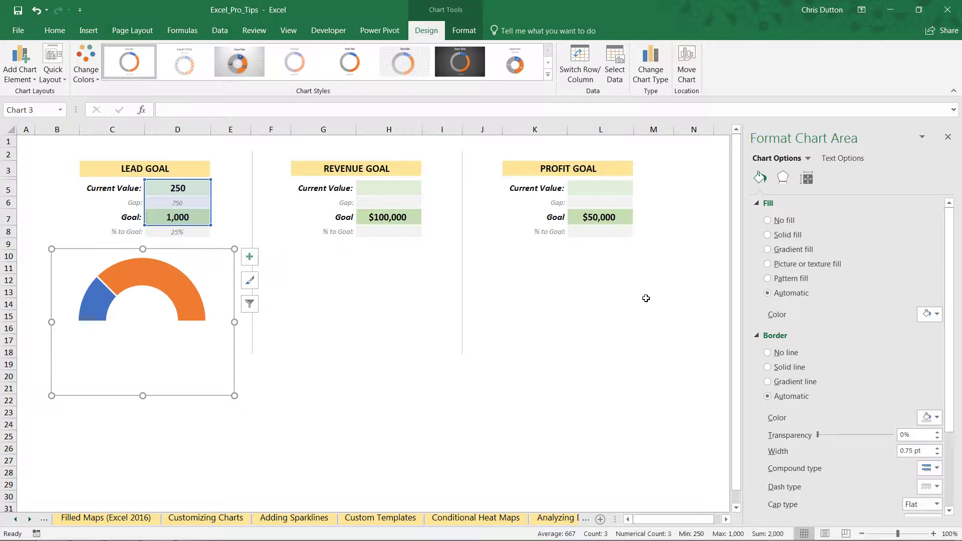
pyautogui.click(767, 354)
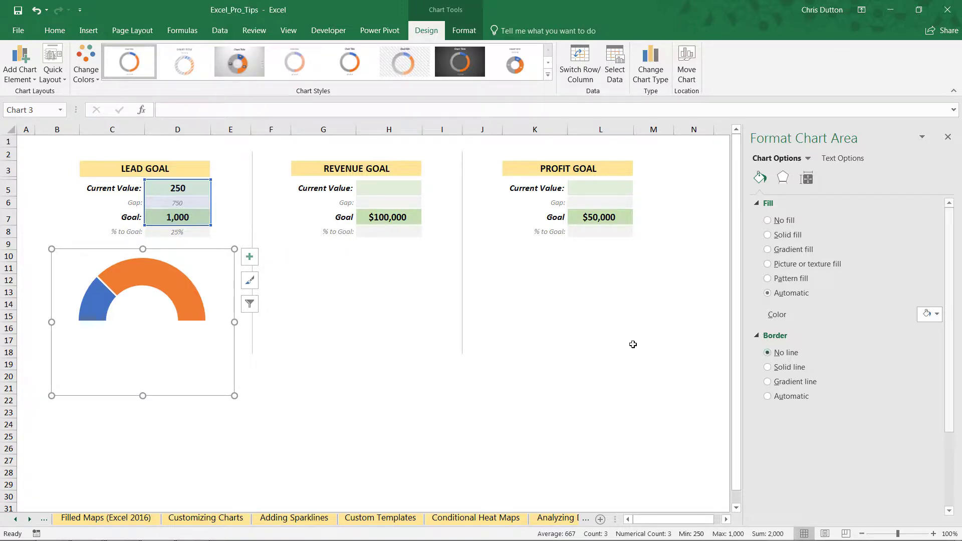
pyautogui.click(768, 221)
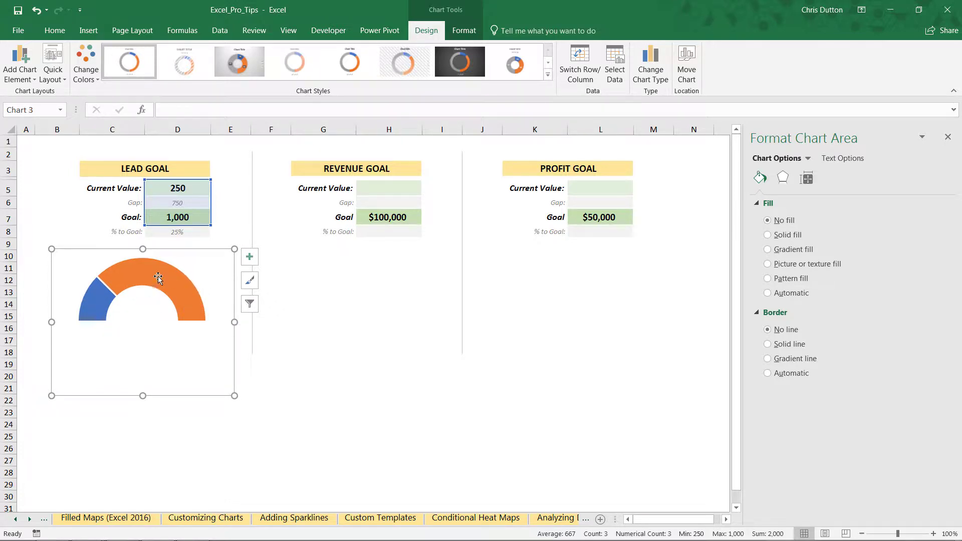
# Give the orange gap slice of the doughnut a light green solid fill
pyautogui.moveTo(172, 291)
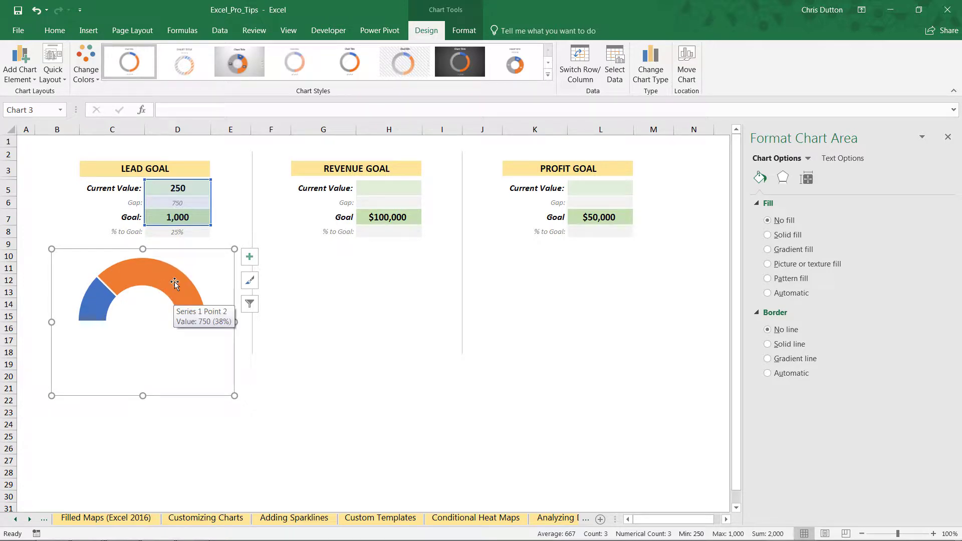
pyautogui.click(174, 283)
pyautogui.click(173, 280)
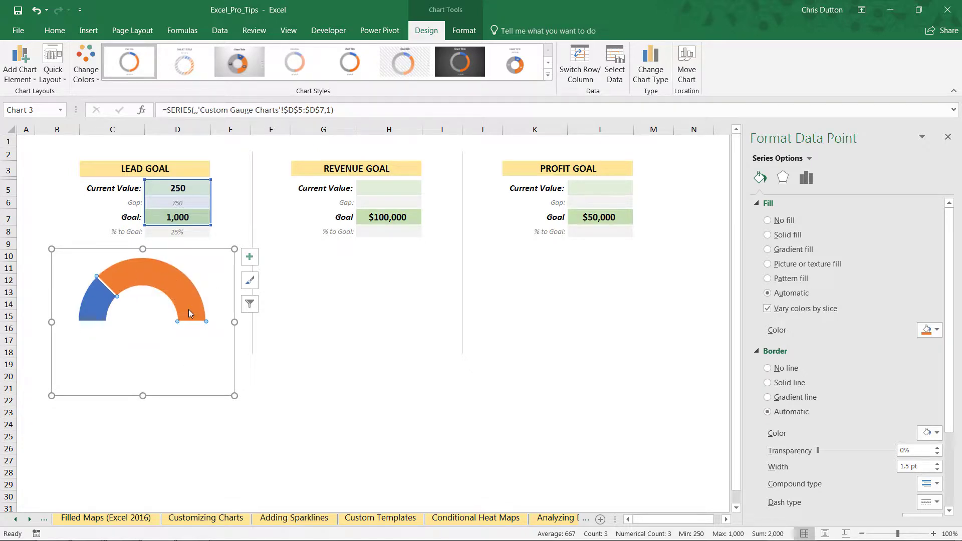
pyautogui.moveTo(191, 313)
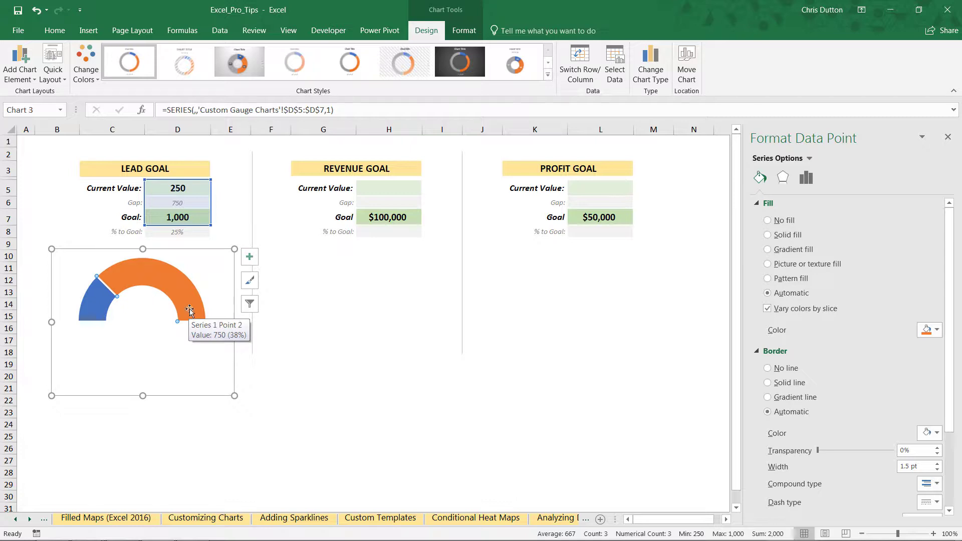
pyautogui.click(768, 235)
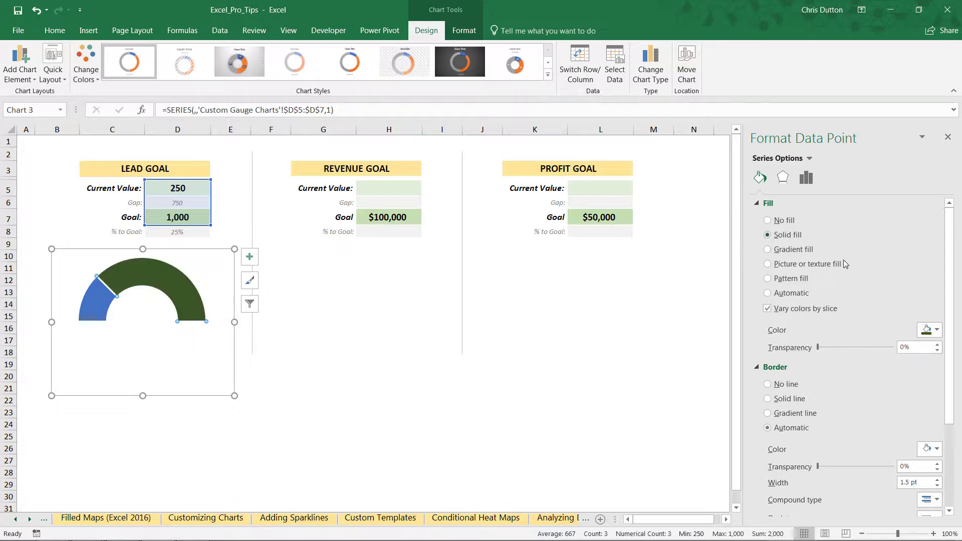
pyautogui.click(939, 334)
pyautogui.click(955, 379)
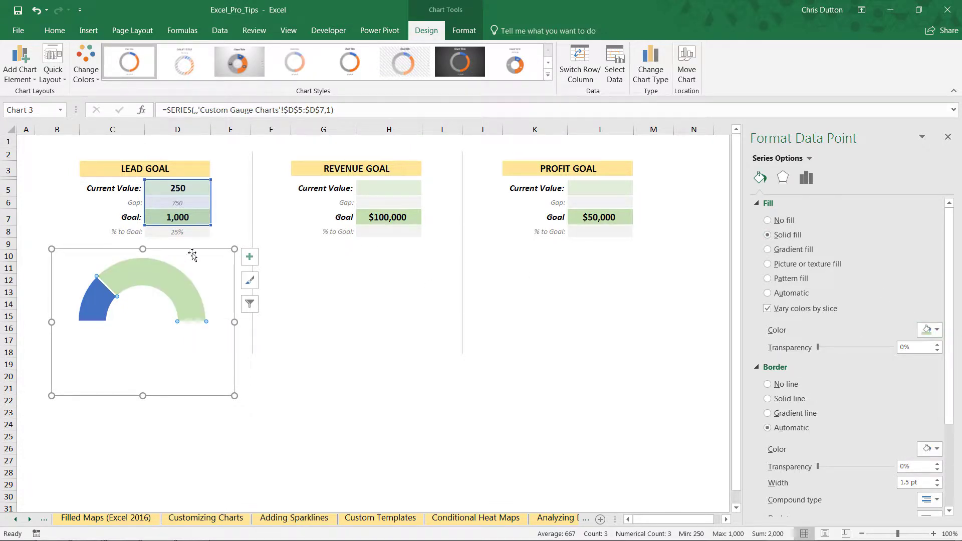
# Fill the blue current-value slice with dark green and deselect the chart
pyautogui.click(101, 306)
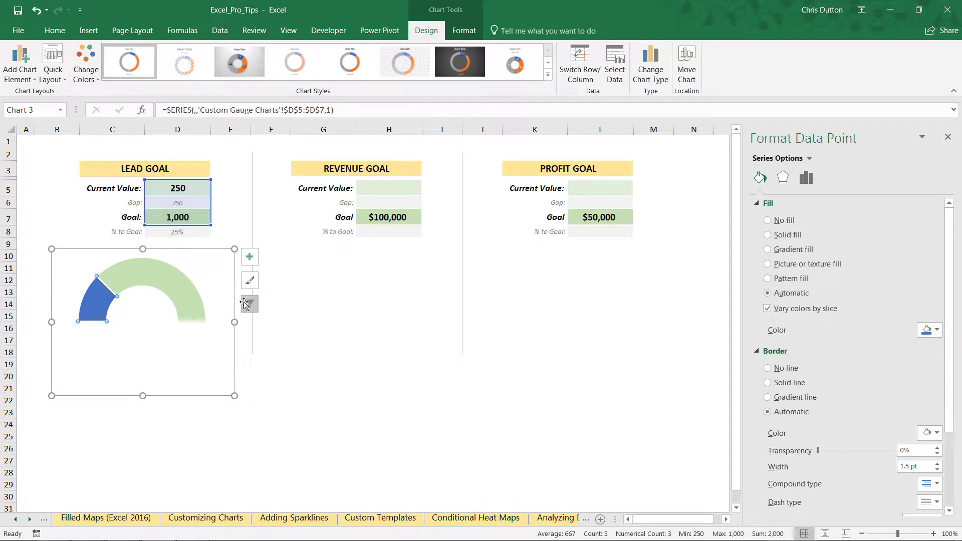
pyautogui.click(937, 330)
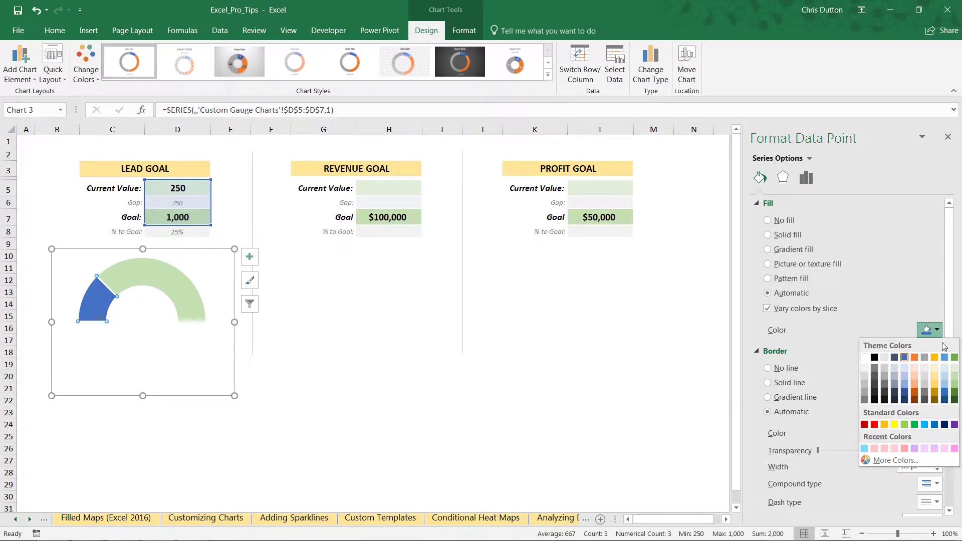
pyautogui.click(954, 401)
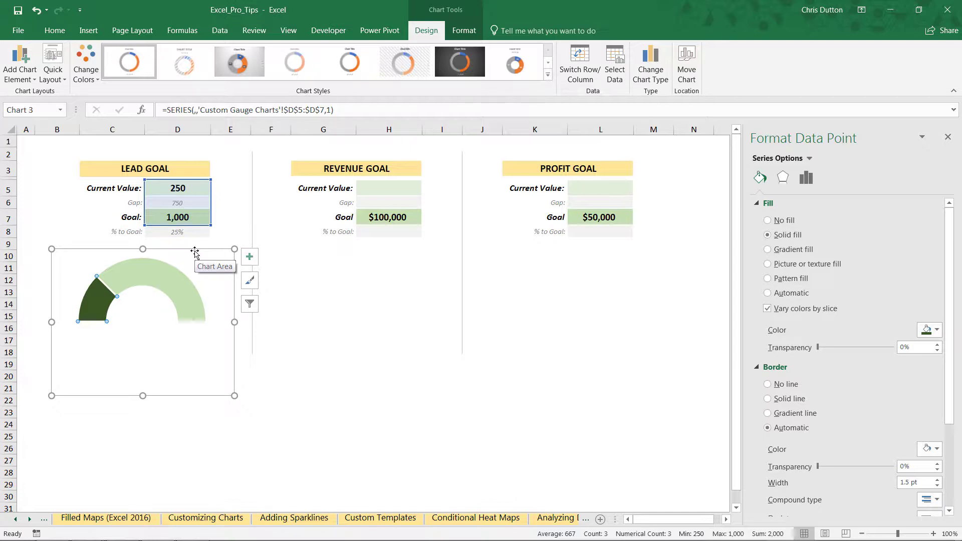
pyautogui.click(216, 185)
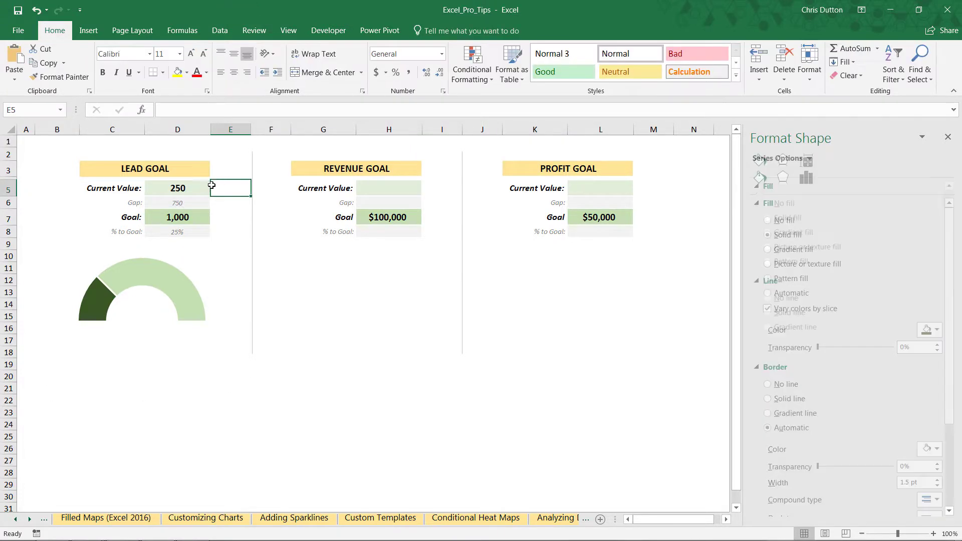
# Test the gauge by setting the Lead Goal's current value in D5 to 300, 500 and 750 in turn
pyautogui.click(181, 186)
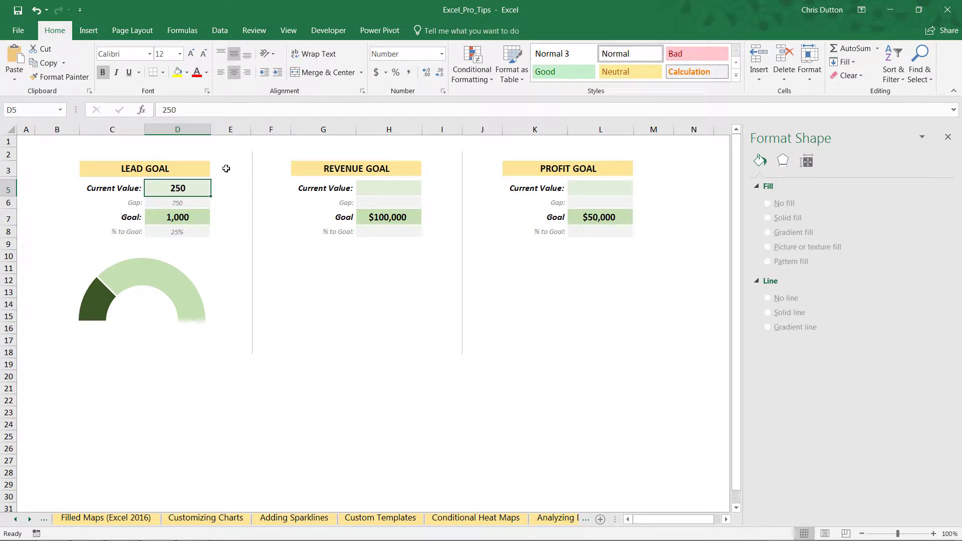
pyautogui.write('300')
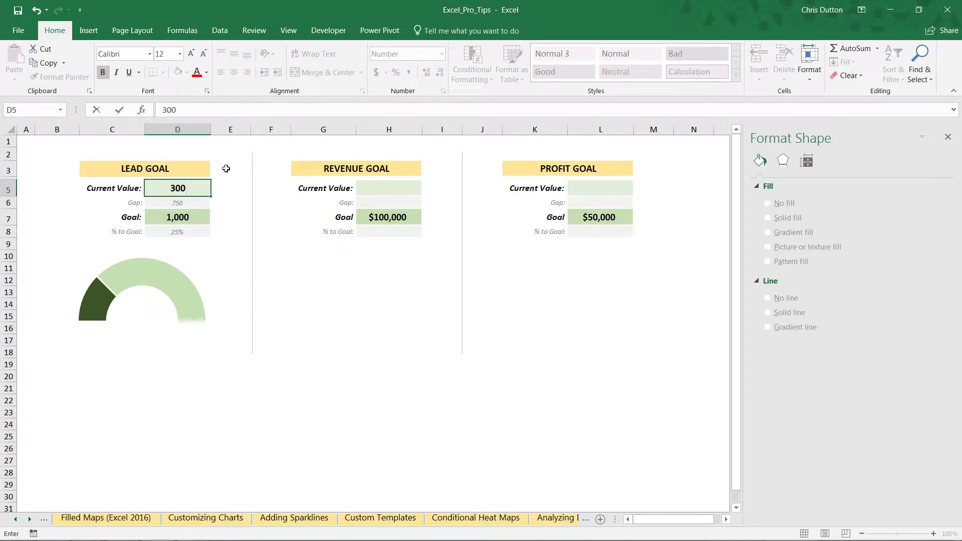
pyautogui.press('Return')
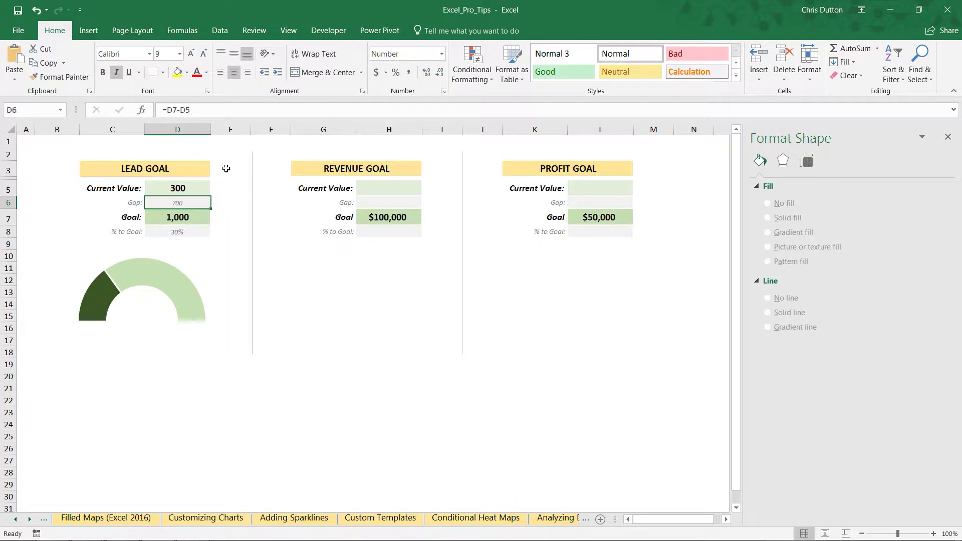
pyautogui.click(201, 186)
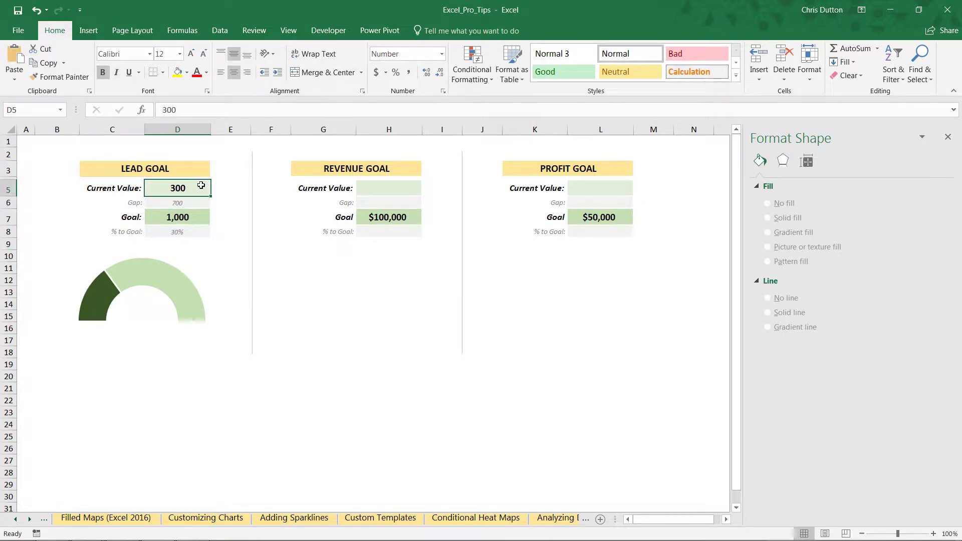
pyautogui.write('500')
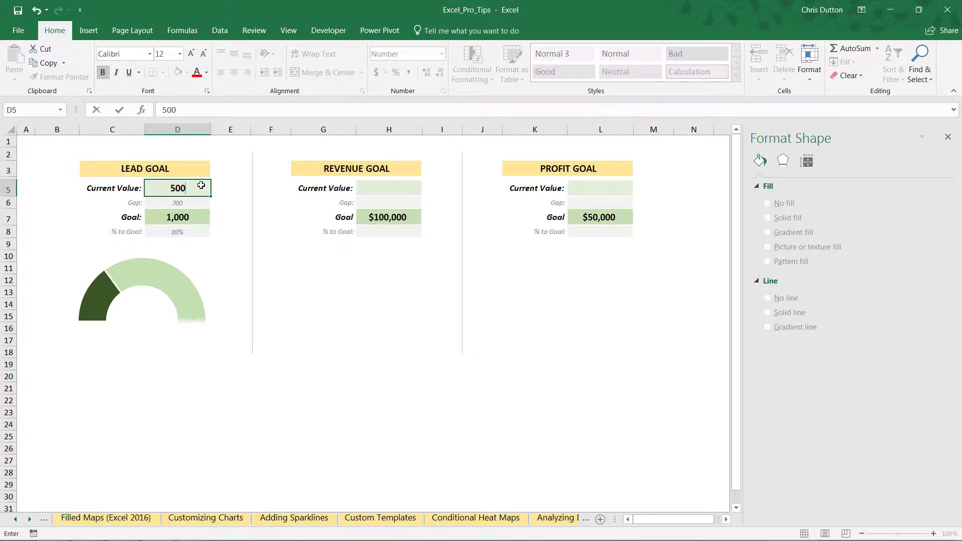
pyautogui.press('Return')
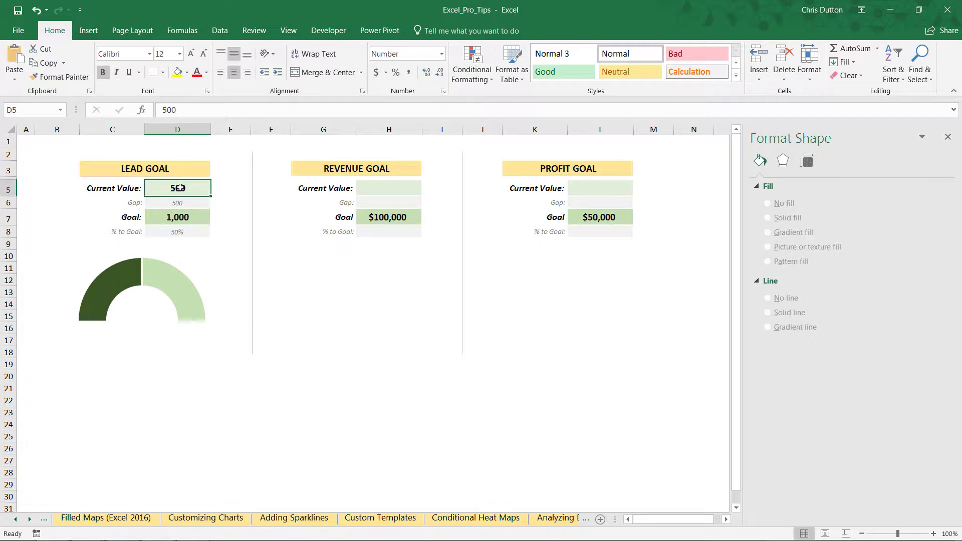
pyautogui.write('750')
pyautogui.press('Return')
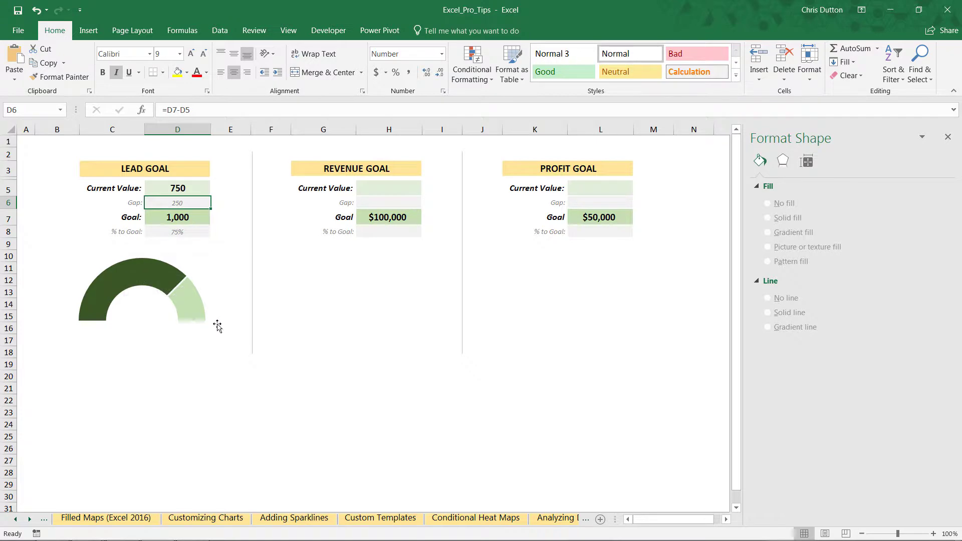
# Add a data label to the dark green current-value slice and open its label content options
pyautogui.moveTo(193, 346)
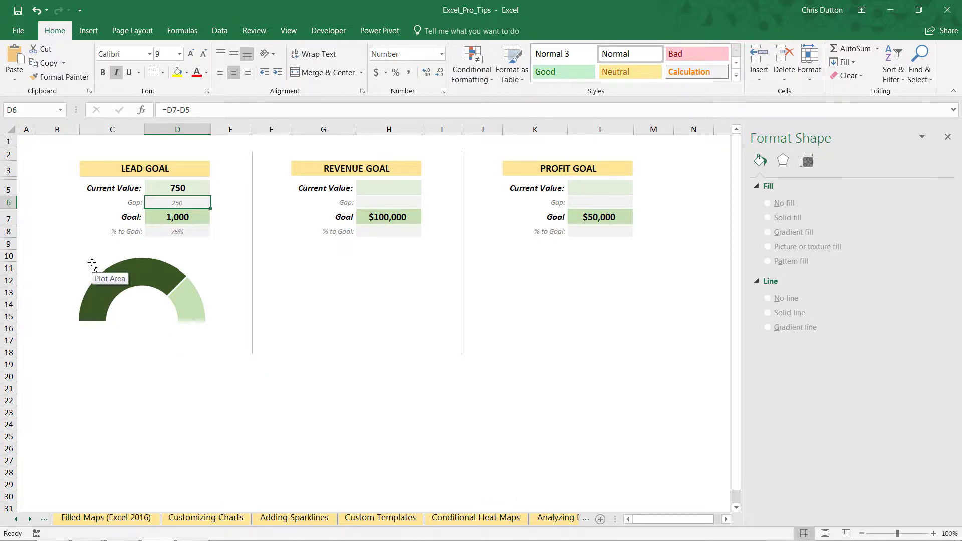
pyautogui.click(162, 275)
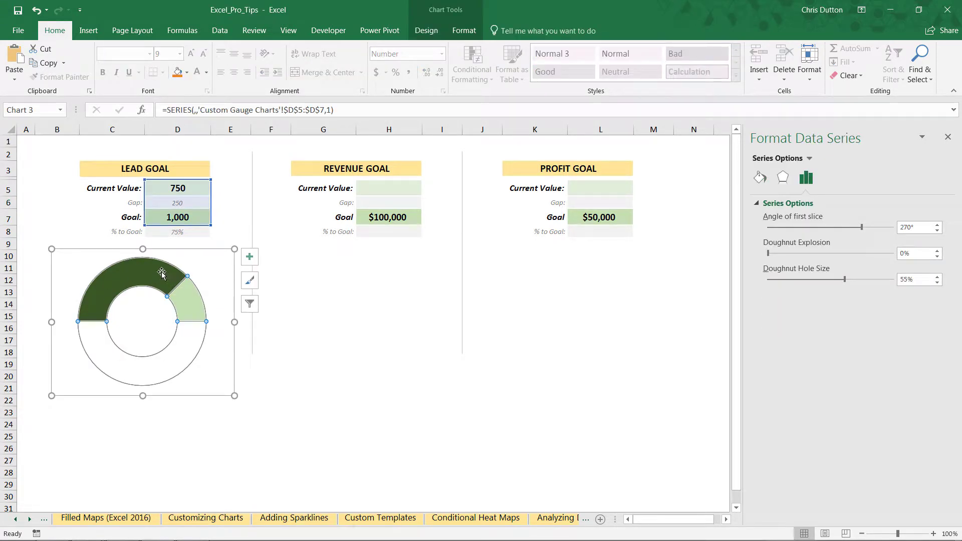
pyautogui.click(129, 276)
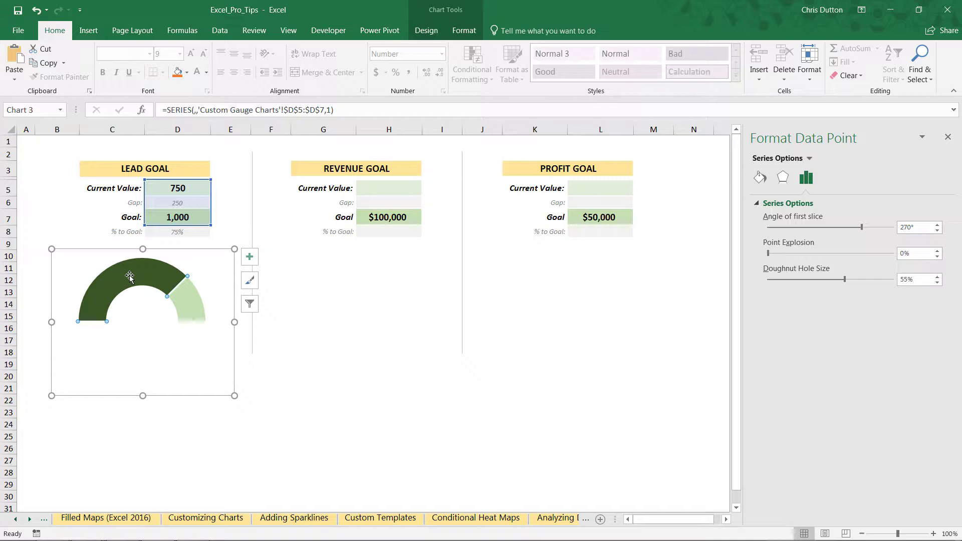
pyautogui.rightClick(129, 276)
pyautogui.click(178, 364)
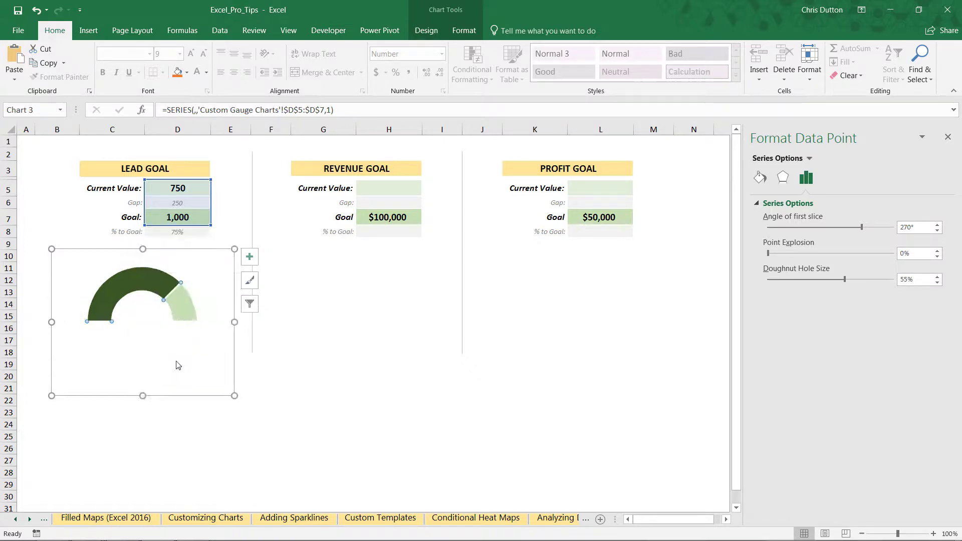
pyautogui.click(140, 284)
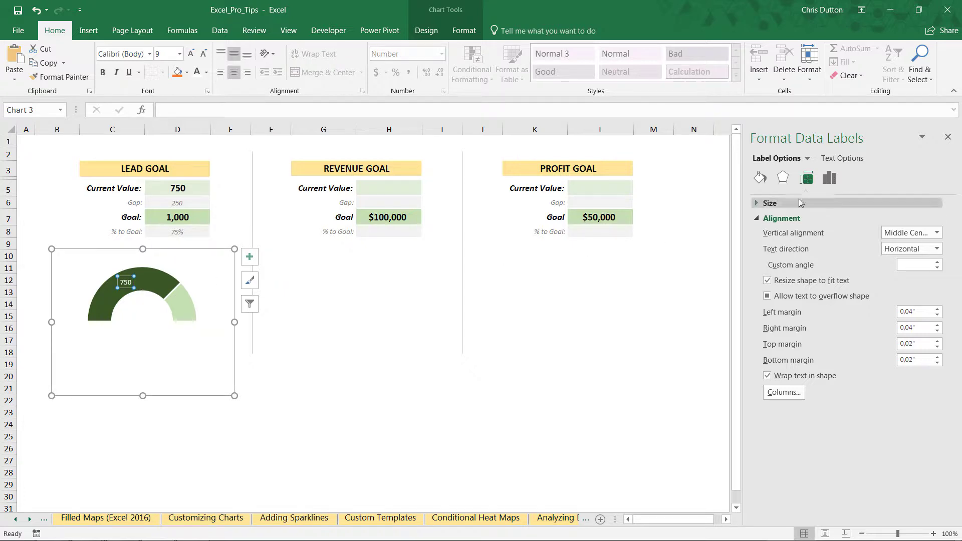
pyautogui.click(829, 180)
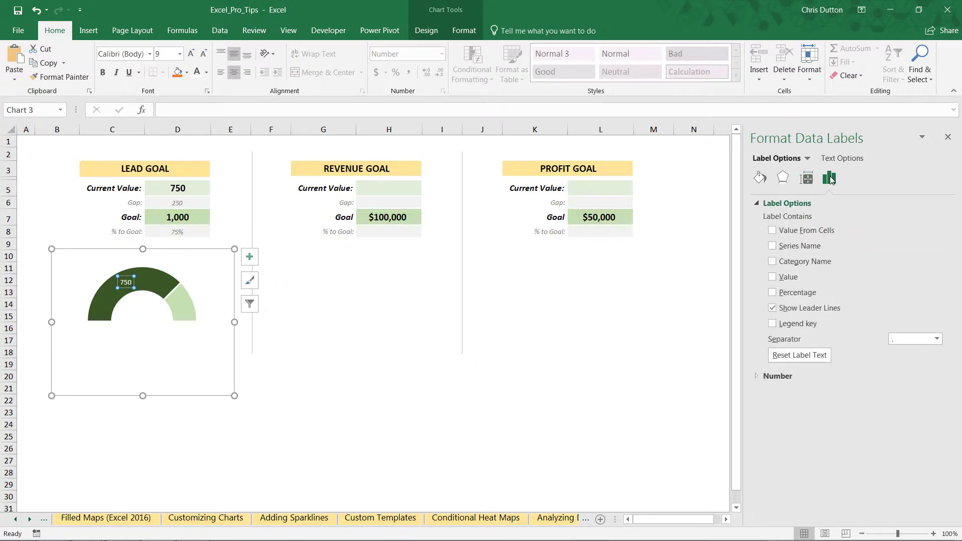
# Include the percentage and the value from the Lead Goal's % to Goal cell D8 in the data labels
pyautogui.click(771, 293)
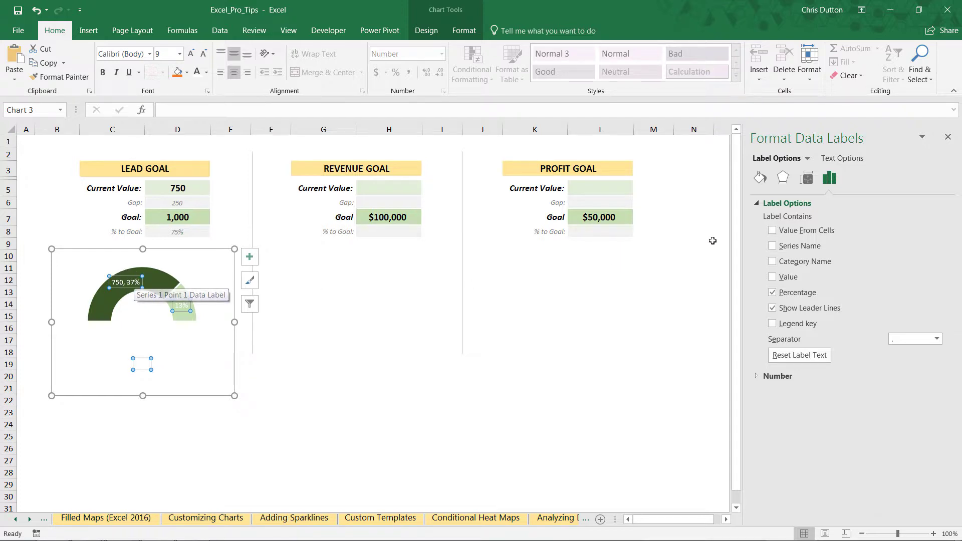
pyautogui.click(772, 230)
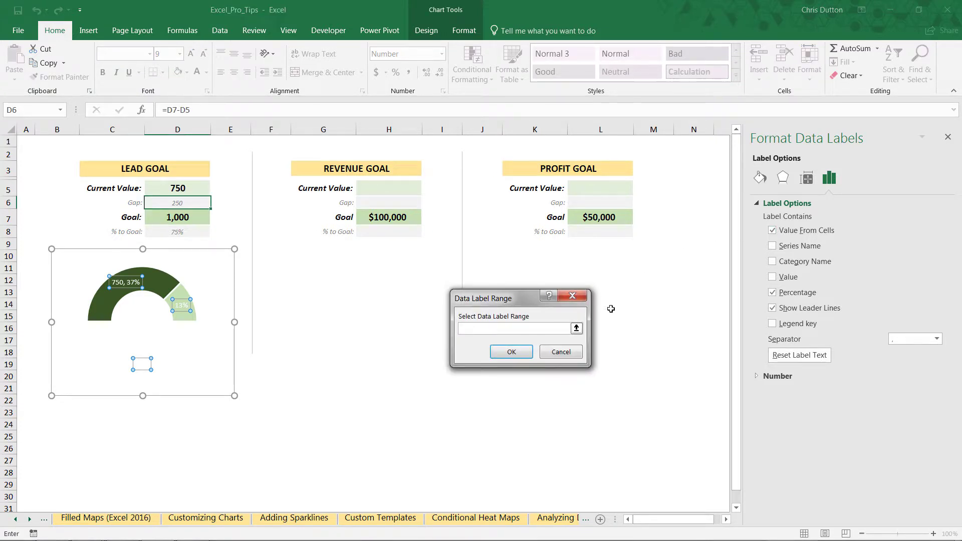
pyautogui.click(576, 328)
pyautogui.click(172, 233)
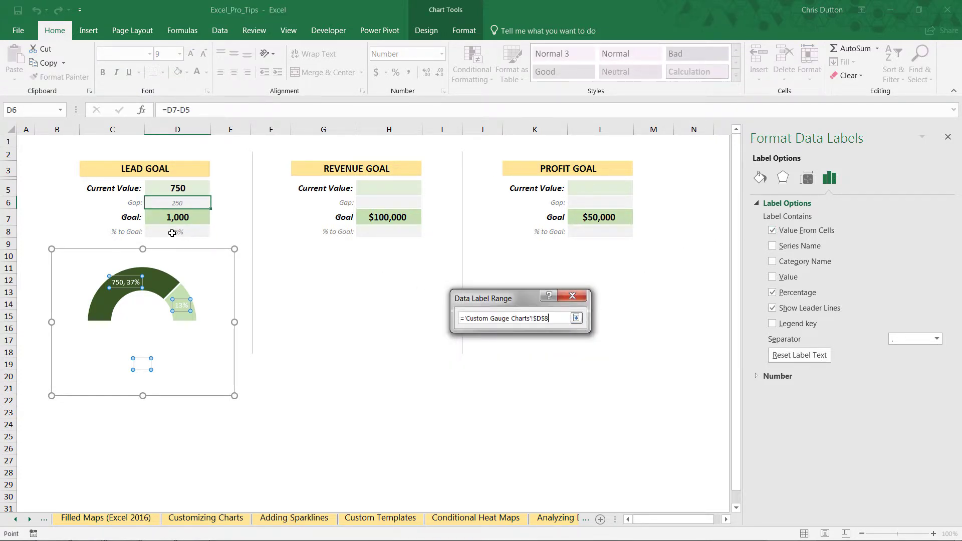
pyautogui.click(576, 317)
pyautogui.click(511, 352)
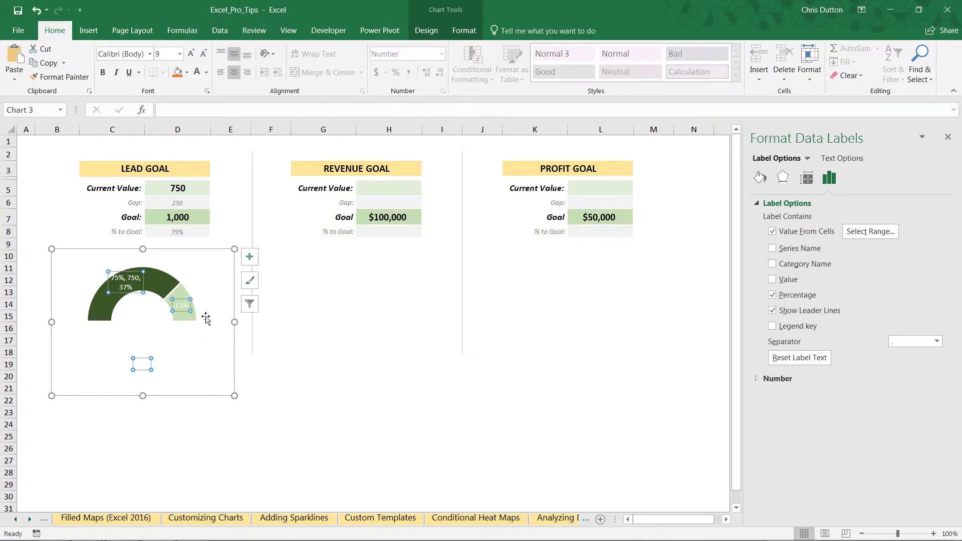
# Turn off percentage and leader lines for the data labels and delete the 750 value from the dark green slice's label
pyautogui.click(772, 295)
pyautogui.click(772, 311)
pyautogui.click(123, 286)
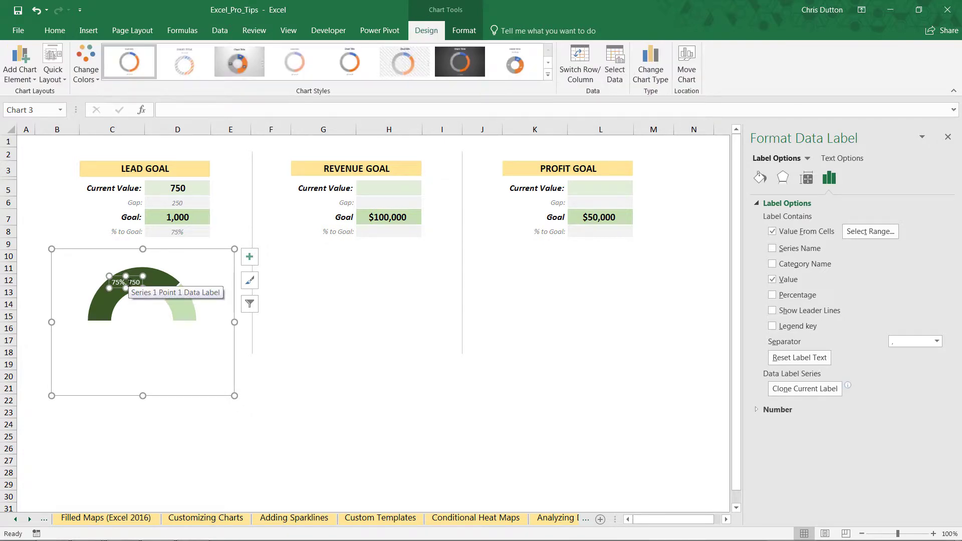
pyautogui.doubleClick(134, 282)
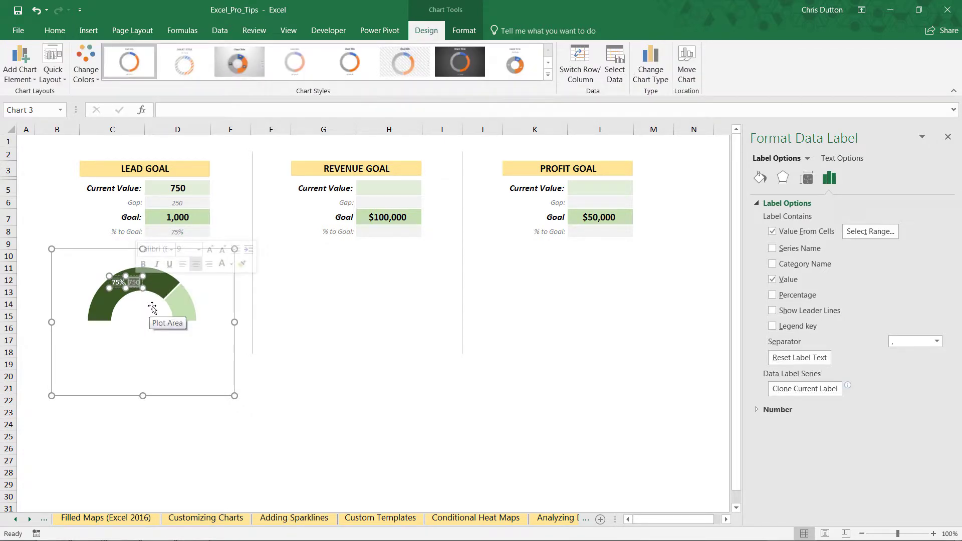
pyautogui.press('Delete')
pyautogui.press('BackSpace')
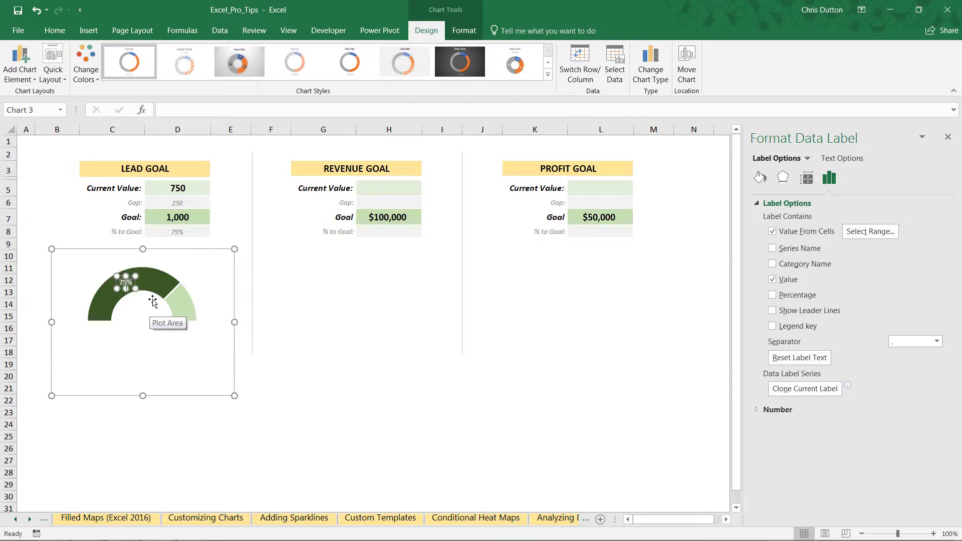
# Format the 75% data label as bold with font size 11
pyautogui.click(120, 340)
pyautogui.click(126, 282)
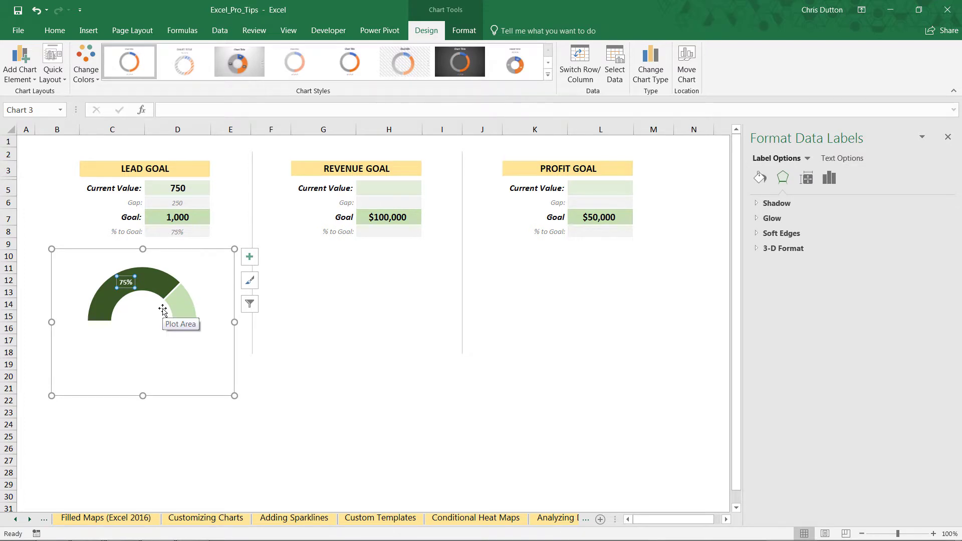
pyautogui.click(53, 30)
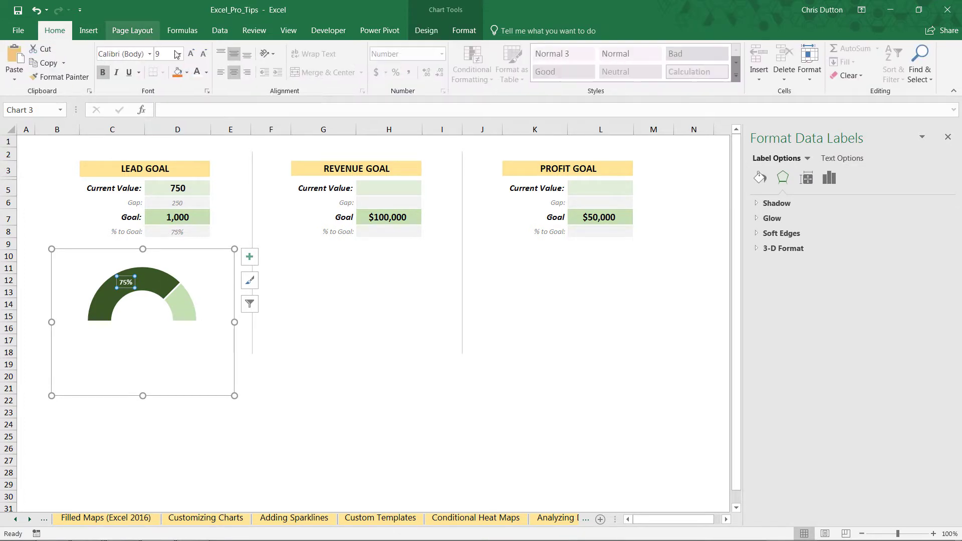
pyautogui.click(192, 54)
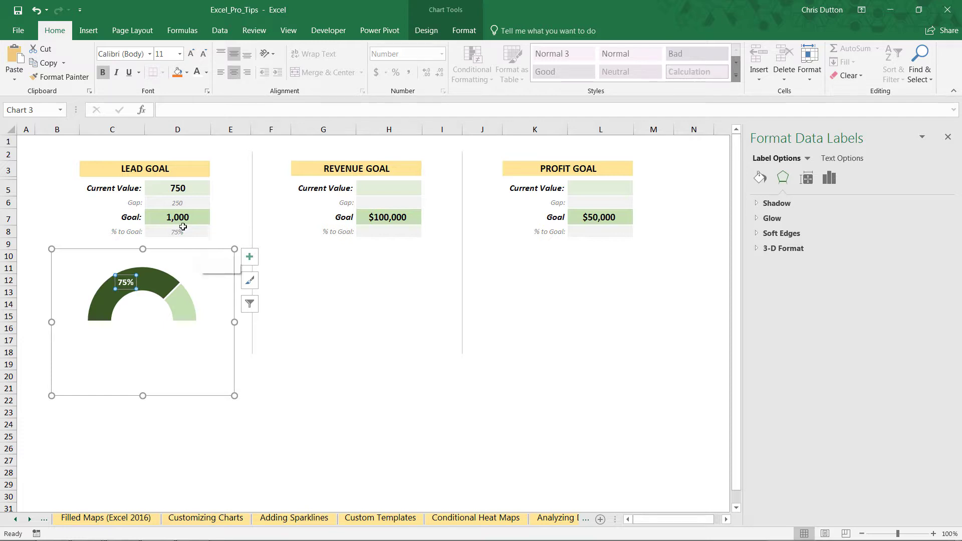
# Try the gauge with a Lead Goal current value of 25 and with 250
pyautogui.click(173, 188)
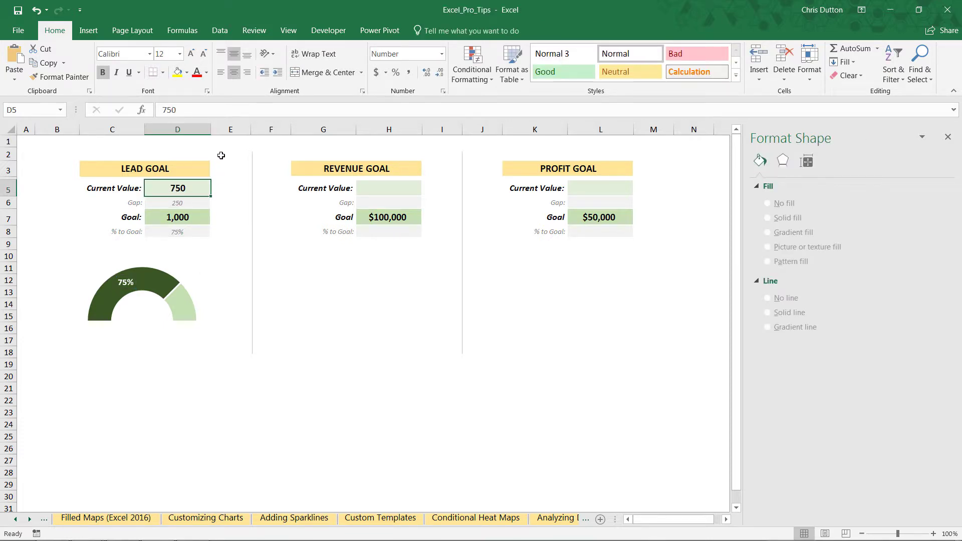
pyautogui.write('25')
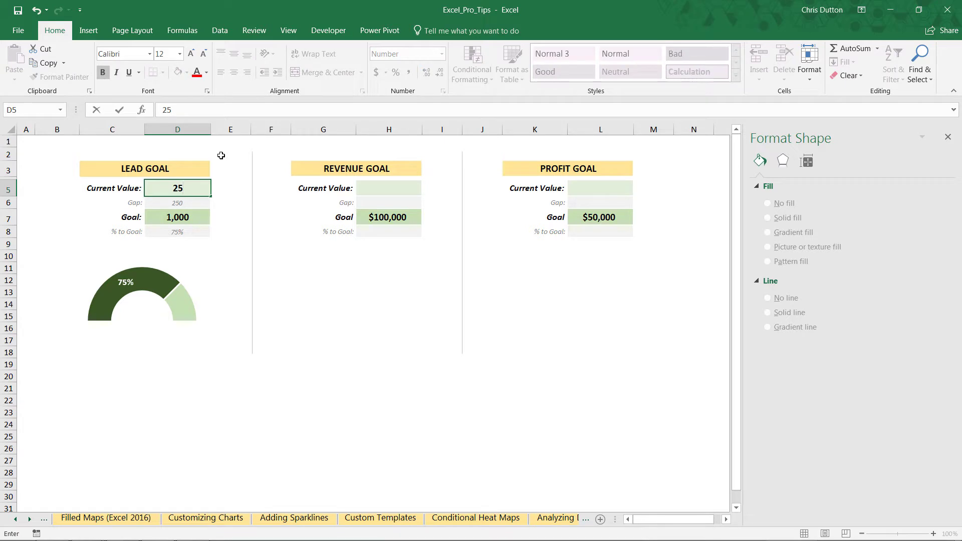
pyautogui.press('Return')
pyautogui.click(187, 191)
pyautogui.doubleClick(187, 191)
pyautogui.write('0')
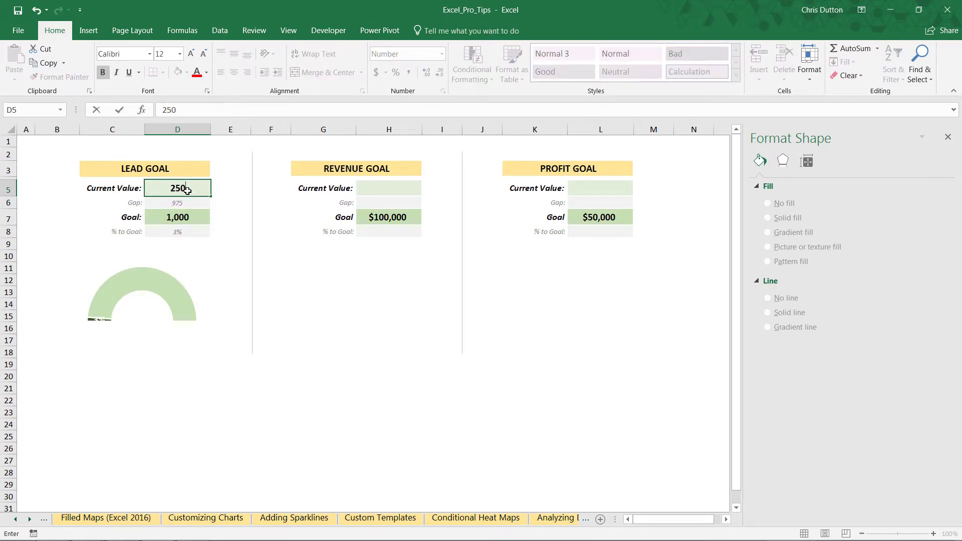
pyautogui.press('Return')
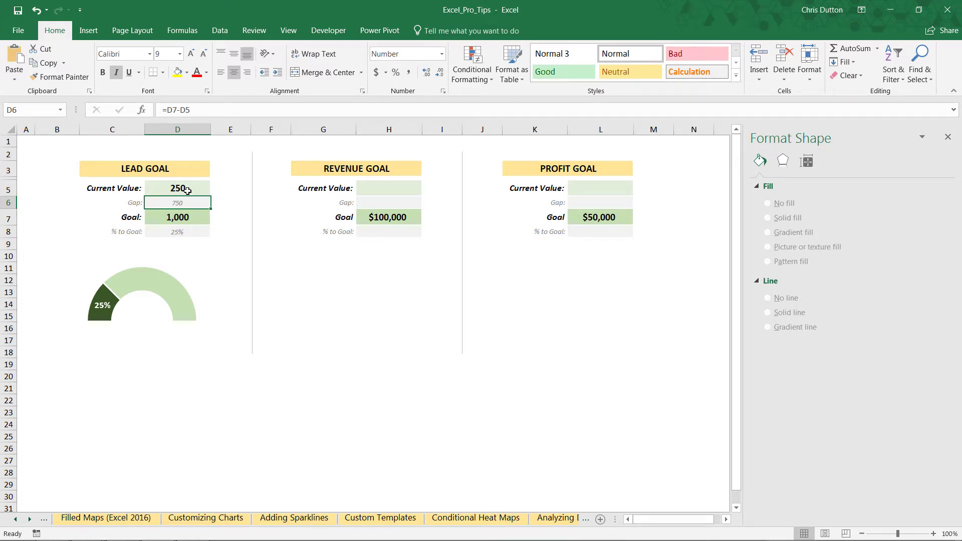
# Set the Lead Goal's current value in D5 to 630
pyautogui.click(188, 191)
pyautogui.write('630')
pyautogui.press('Return')
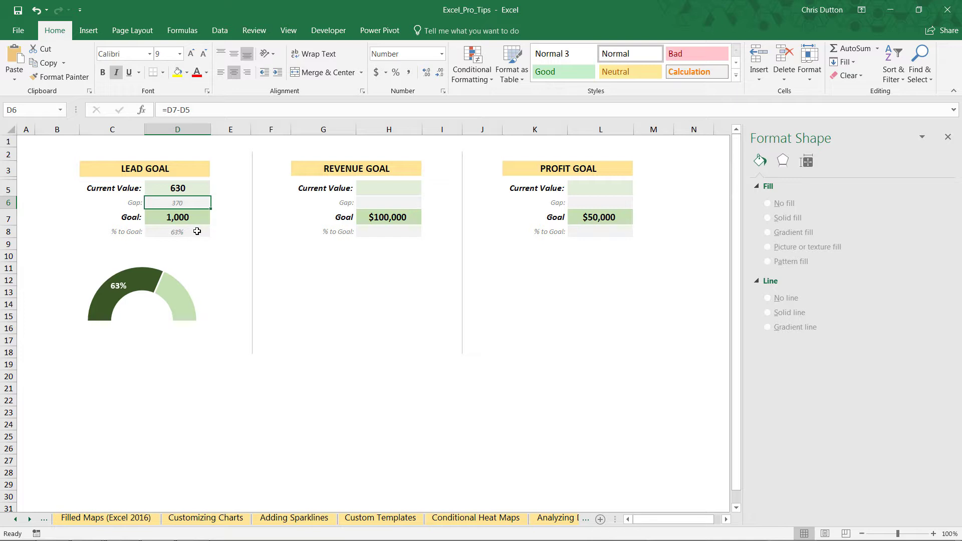
# Enlarge the Lead Goal gauge's plot area at two opposite corners and nudge the chart slightly into place below its table
pyautogui.click(189, 273)
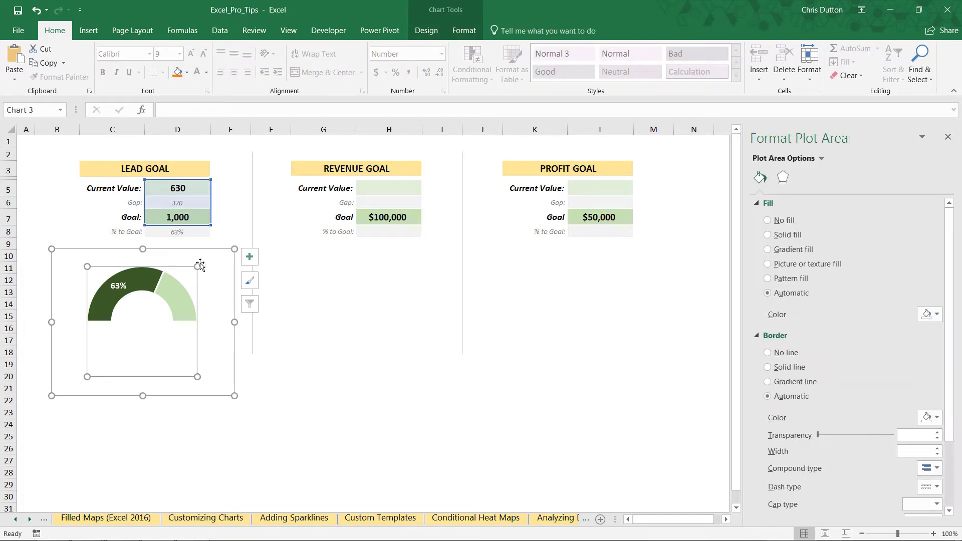
pyautogui.moveTo(202, 265); pyautogui.dragTo(217, 250)
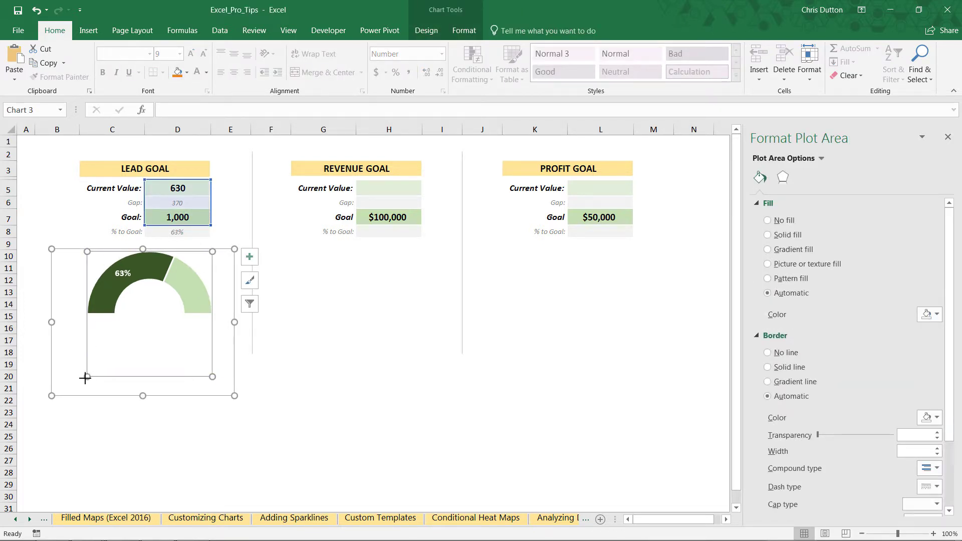
pyautogui.moveTo(86, 377); pyautogui.dragTo(75, 389)
pyautogui.click(168, 400)
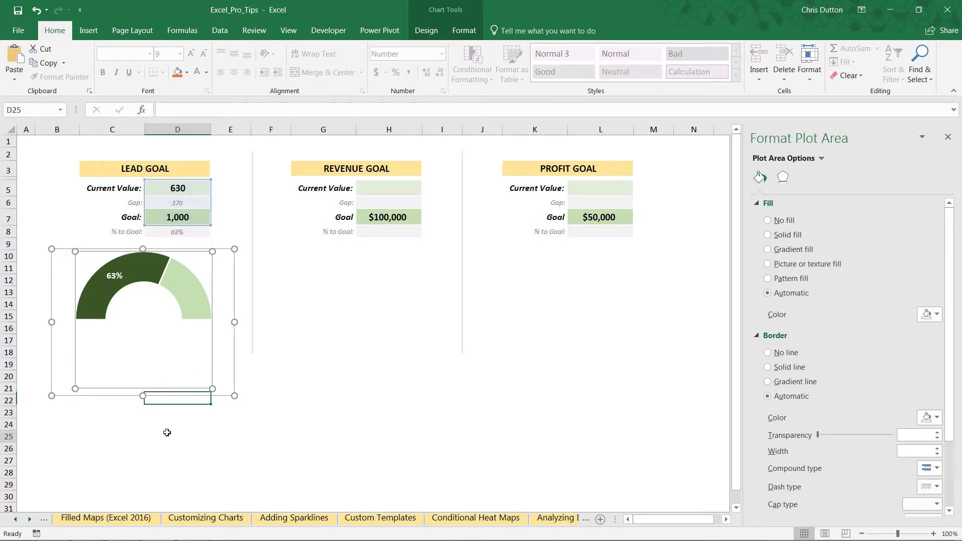
pyautogui.click(195, 254)
pyautogui.moveTo(189, 249); pyautogui.dragTo(187, 248)
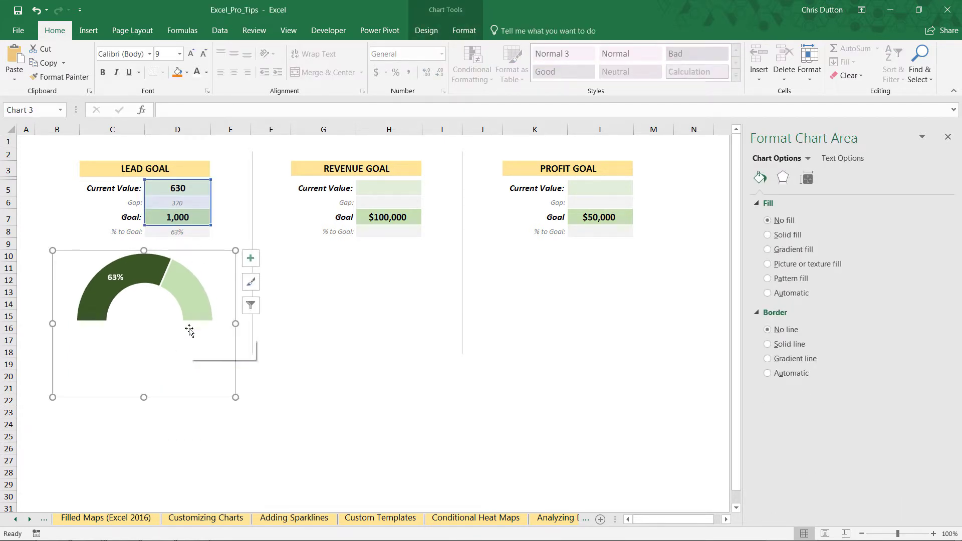
pyautogui.click(170, 412)
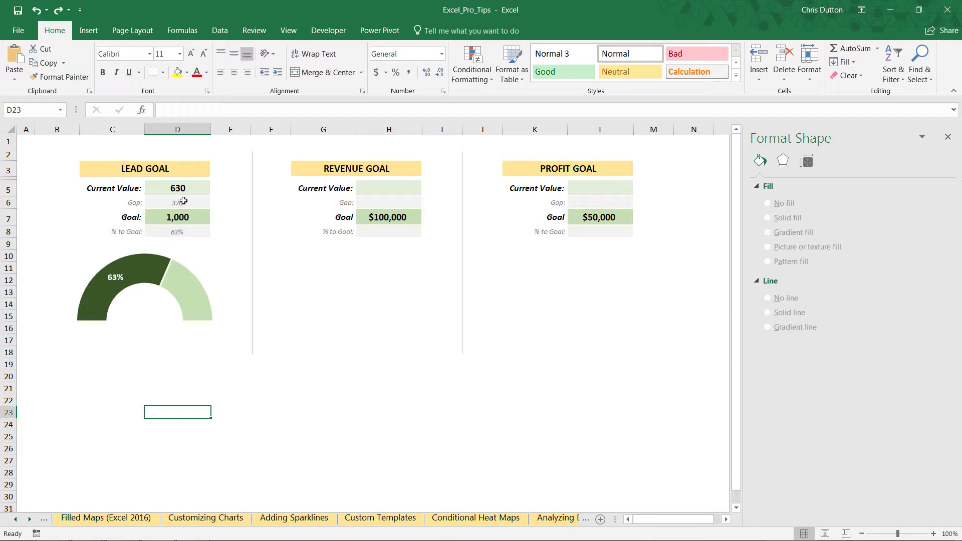
# Enter current values of 30000 for the Revenue Goal in H5 and 40000 for the Profit Goal in L5
pyautogui.click(369, 188)
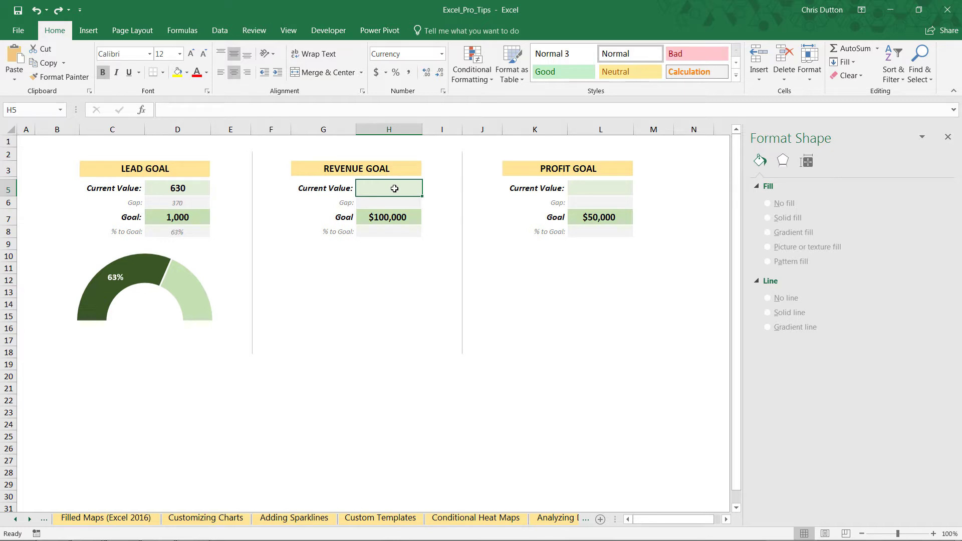
pyautogui.write('30000')
pyautogui.press('Return')
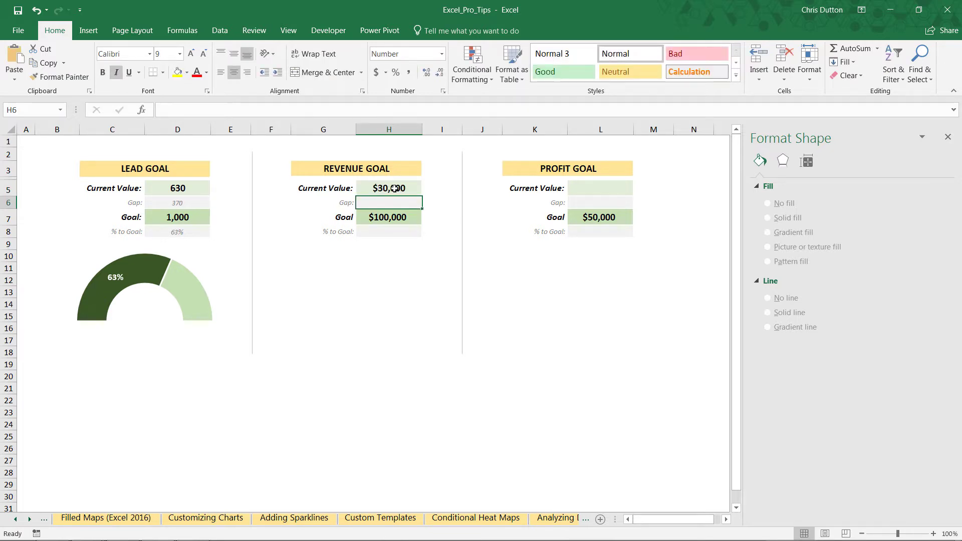
pyautogui.click(619, 189)
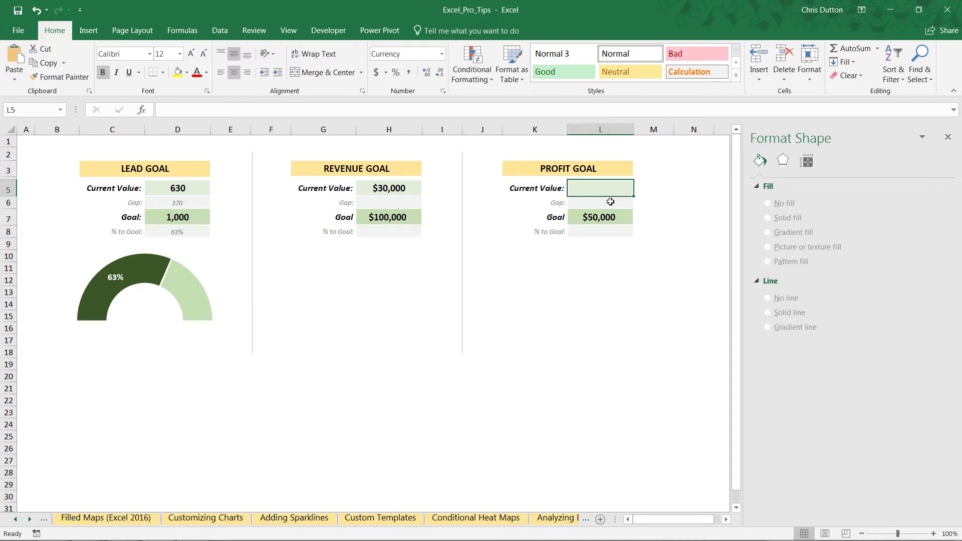
pyautogui.write('40000')
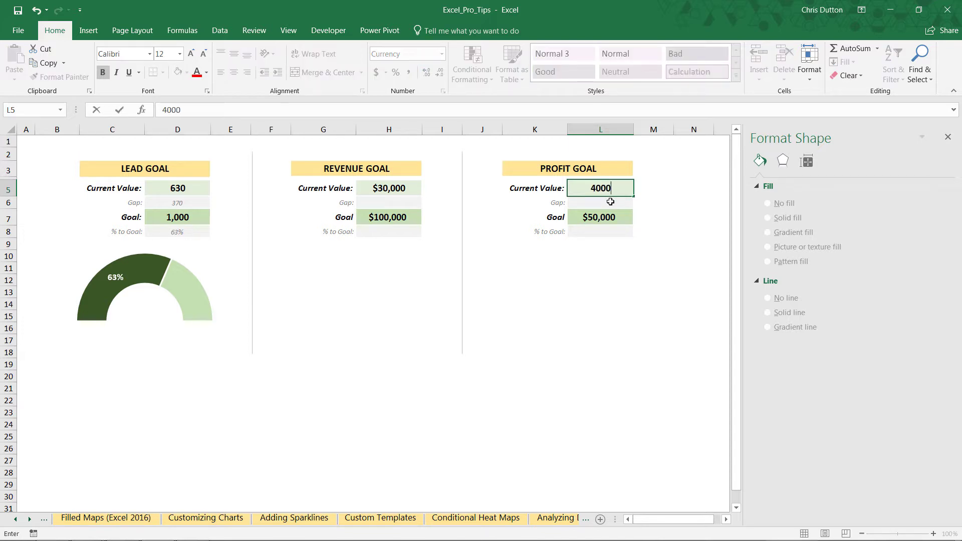
pyautogui.press('Return')
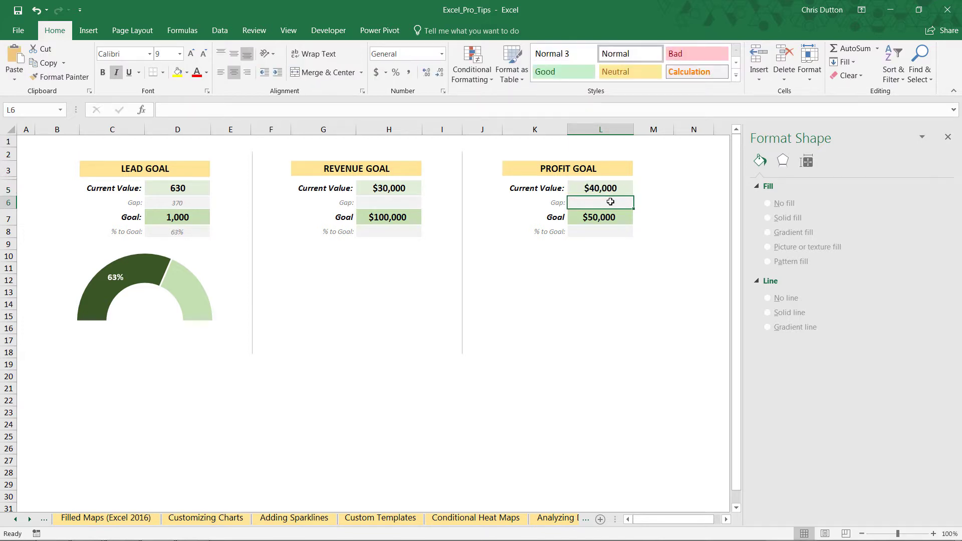
# Copy the Lead Goal's Gap formula from D6 into the Revenue Goal's H6 and the Profit Goal's L6
pyautogui.click(179, 203)
pyautogui.hotkey('ctrl', 'c')
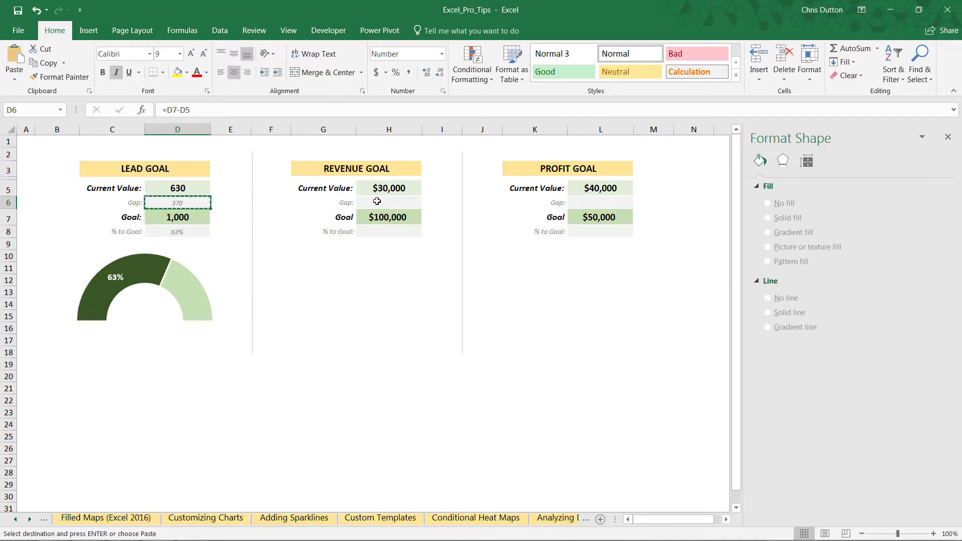
pyautogui.click(381, 202)
pyautogui.hotkey('ctrl', 'v')
pyautogui.click(581, 202)
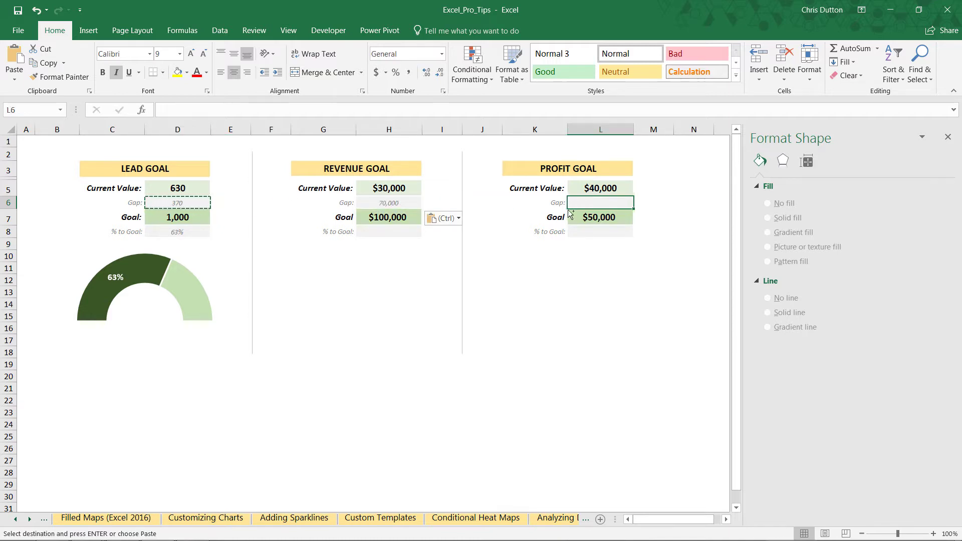
pyautogui.hotkey('ctrl', 'v')
# Copy the Lead Goal's % to Goal formula from D8 into H8 and L8
pyautogui.click(193, 230)
pyautogui.hotkey('ctrl', 'c')
pyautogui.click(382, 229)
pyautogui.hotkey('ctrl', 'v')
pyautogui.click(594, 231)
pyautogui.hotkey('ctrl', 'v')
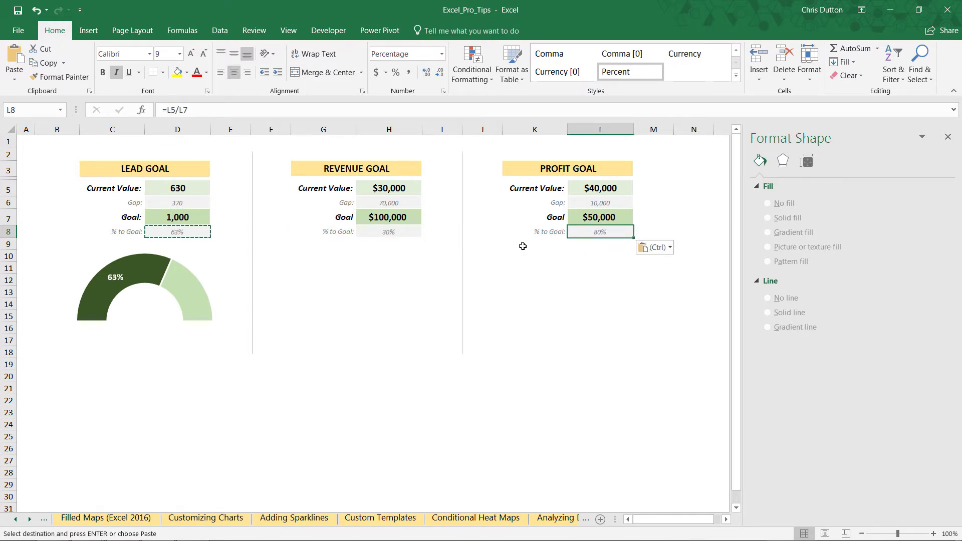
# Duplicate the Lead Goal gauge directly across below the Revenue Goal table and move the copy's source data range to H5:H7
pyautogui.click(314, 277)
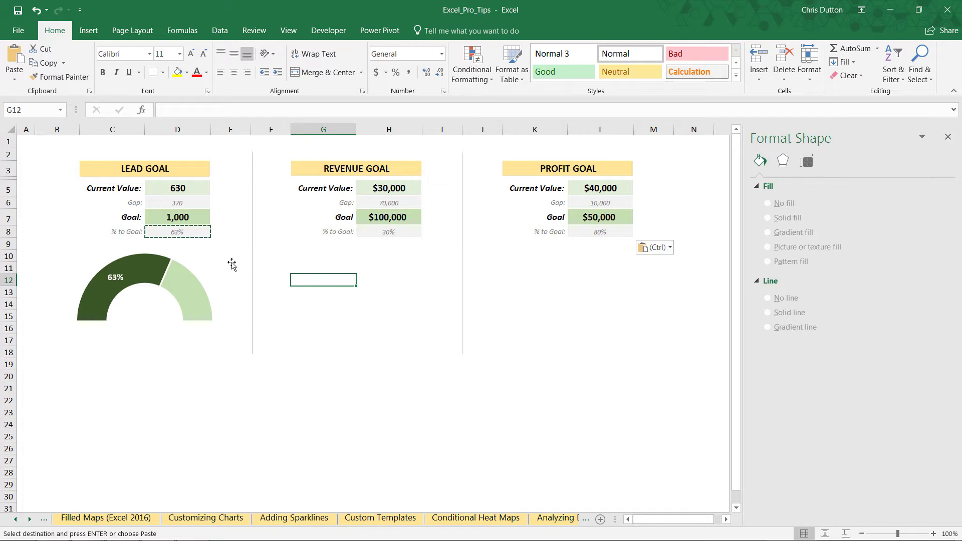
pyautogui.click(93, 263)
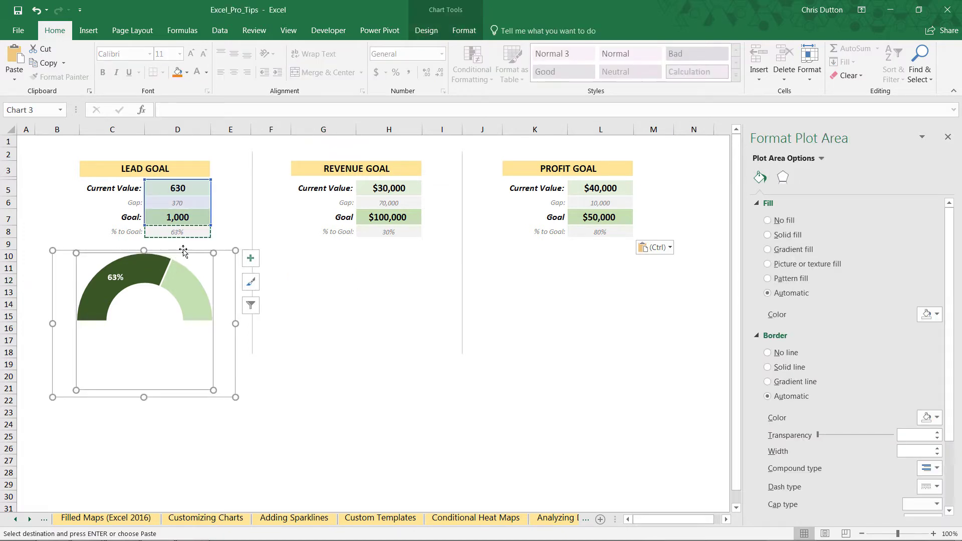
pyautogui.click(221, 252)
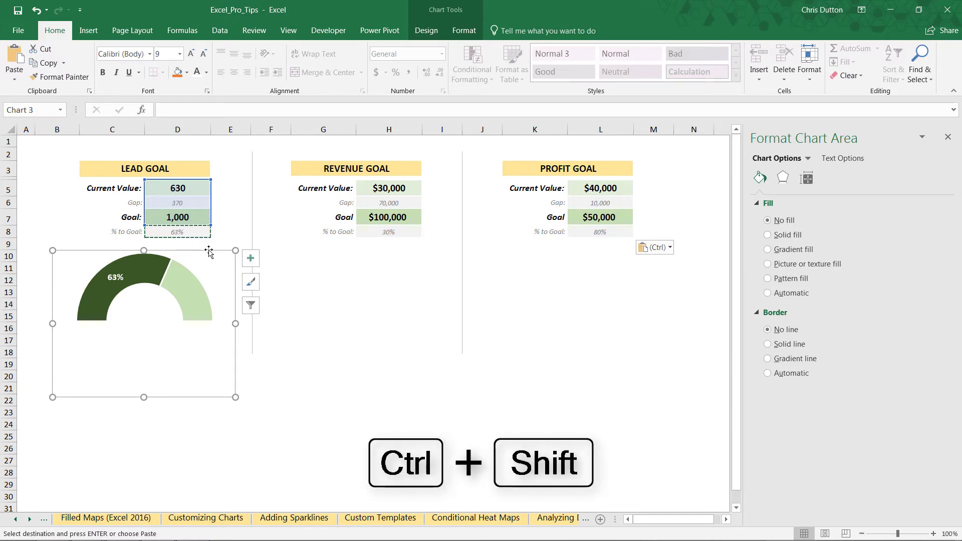
pyautogui.moveTo(209, 252); pyautogui.dragTo(420, 266)
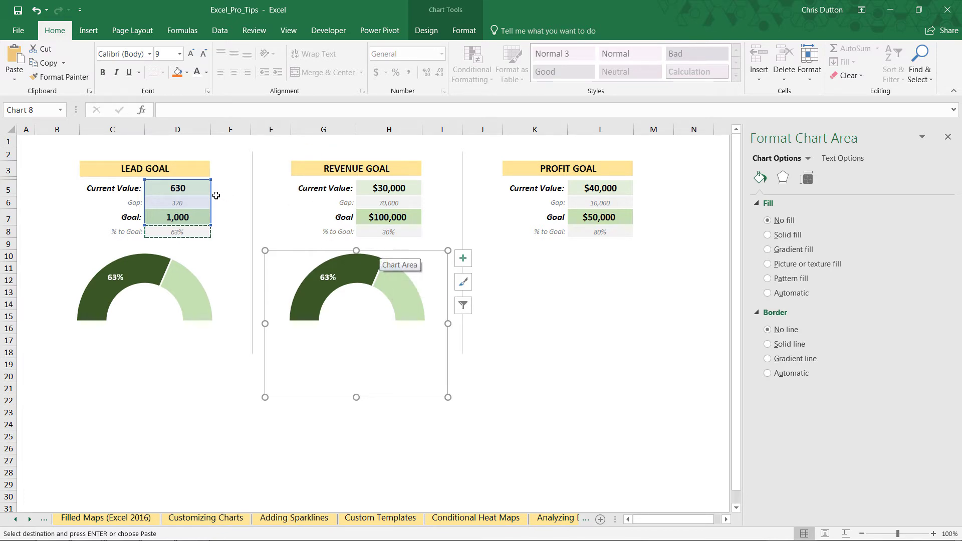
pyautogui.moveTo(211, 198); pyautogui.dragTo(387, 198)
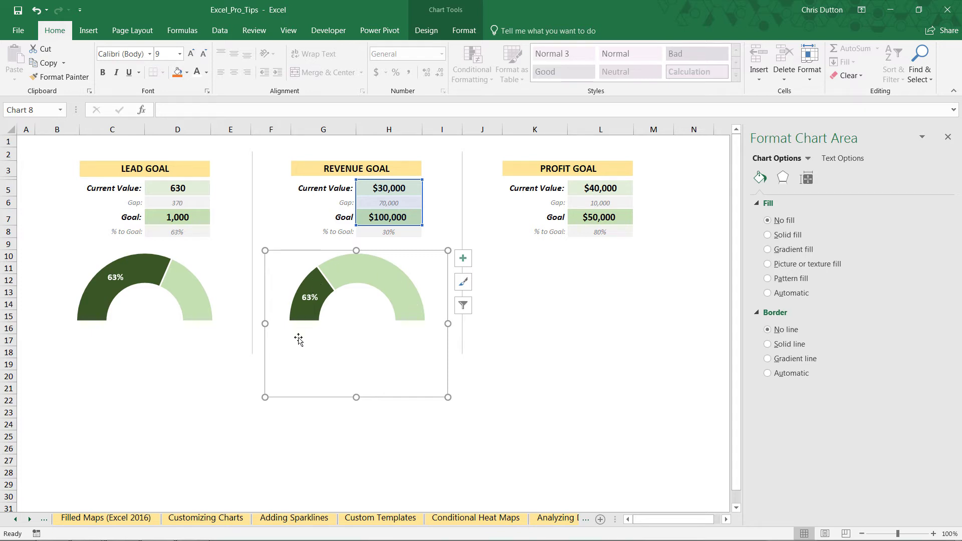
# Link the dark green slice's label in the Revenue Goal gauge to the % to Goal cell H8
pyautogui.click(310, 296)
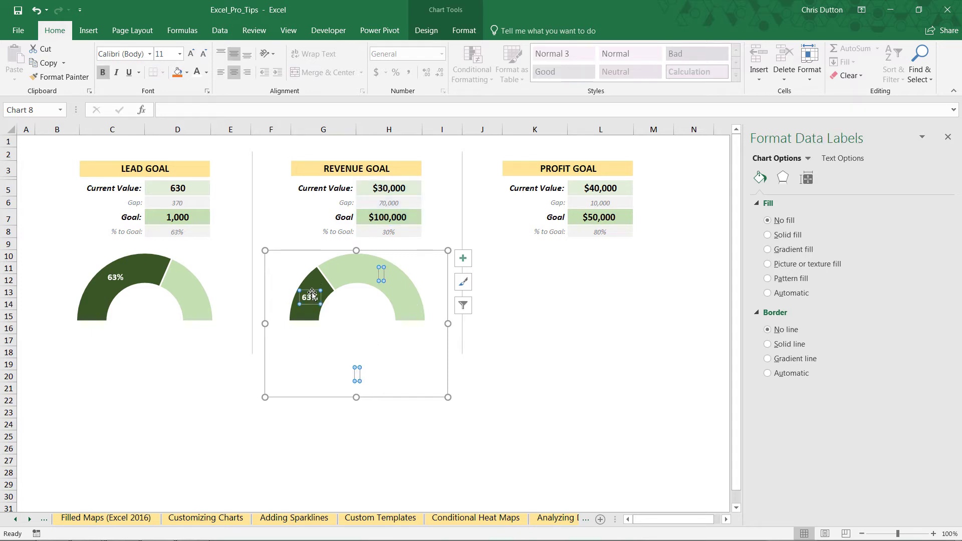
pyautogui.click(311, 290)
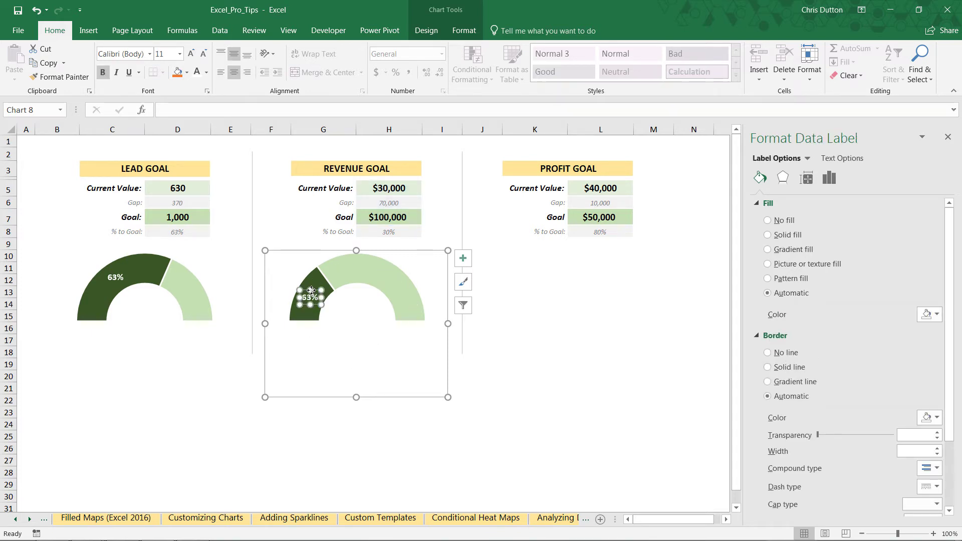
pyautogui.rightClick(315, 289)
pyautogui.click(361, 449)
pyautogui.click(869, 232)
pyautogui.click(177, 232)
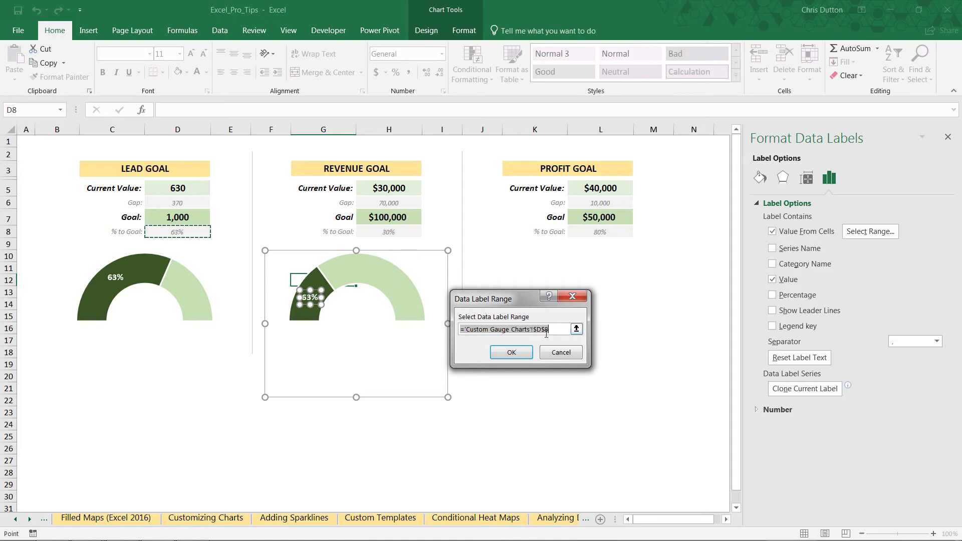
pyautogui.click(384, 232)
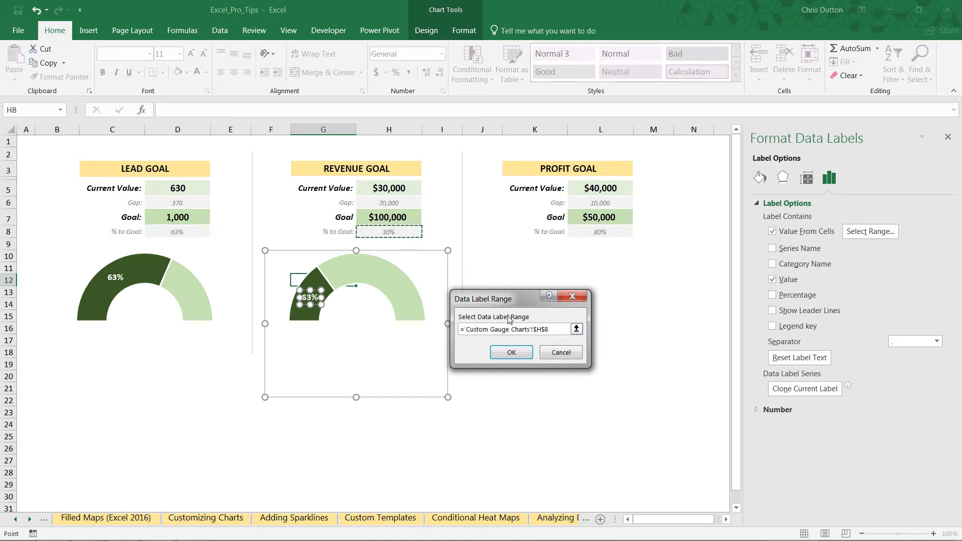
pyautogui.click(511, 353)
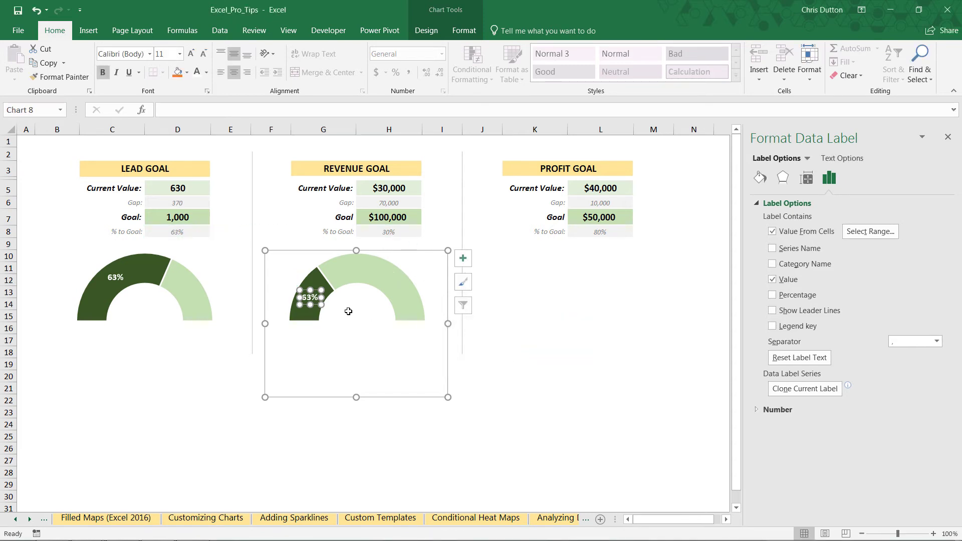
pyautogui.click(243, 381)
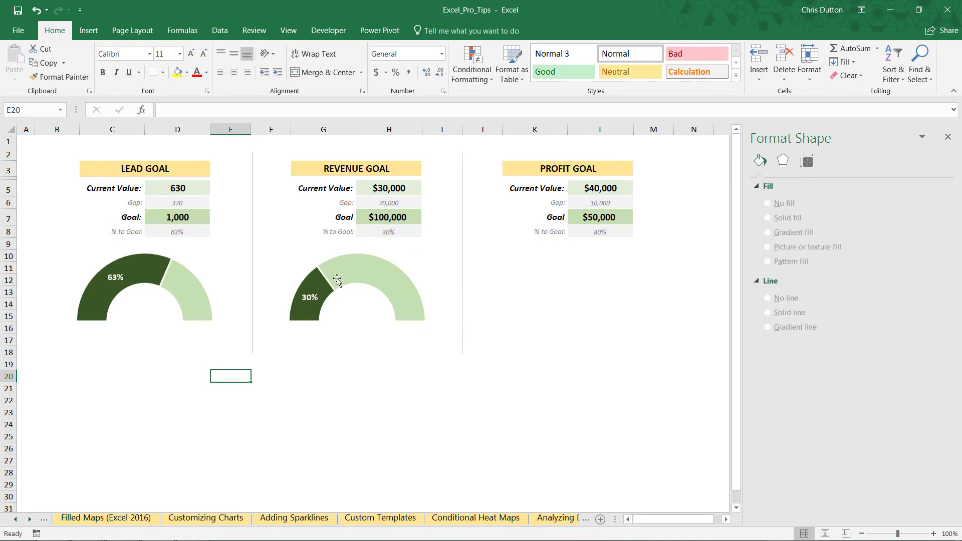
# Duplicate the Revenue Goal gauge below the Profit Goal table and move the copy's source data range to L5:L7
pyautogui.click(407, 256)
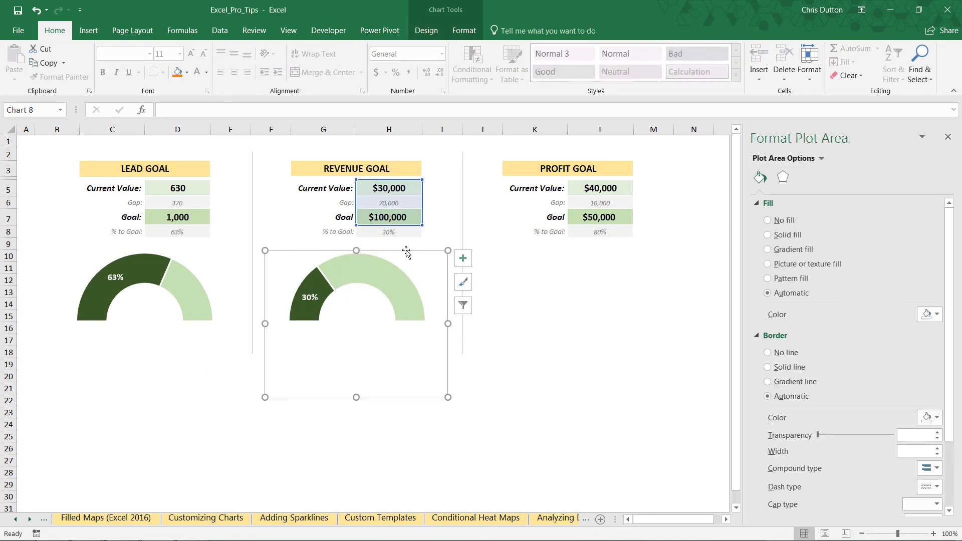
pyautogui.moveTo(406, 252); pyautogui.dragTo(625, 253)
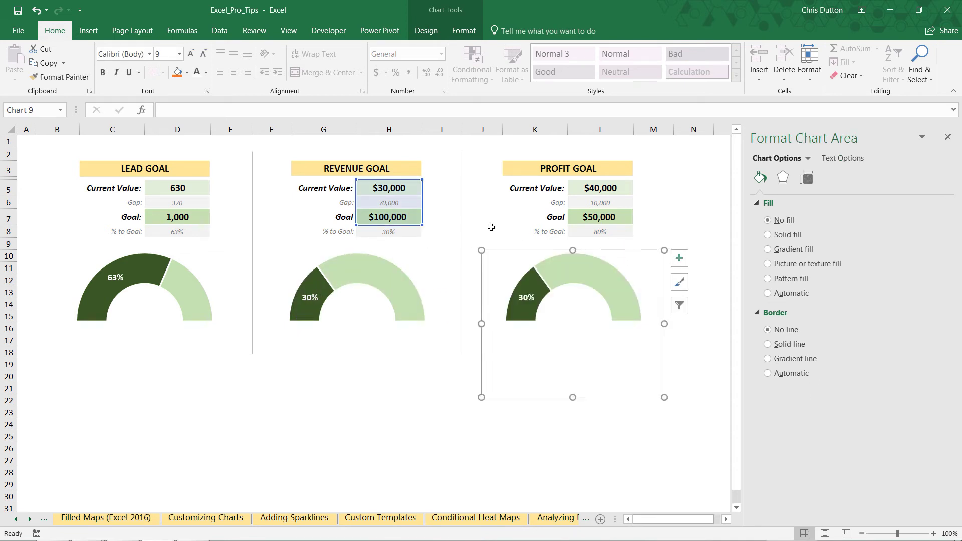
pyautogui.moveTo(423, 205); pyautogui.dragTo(606, 207)
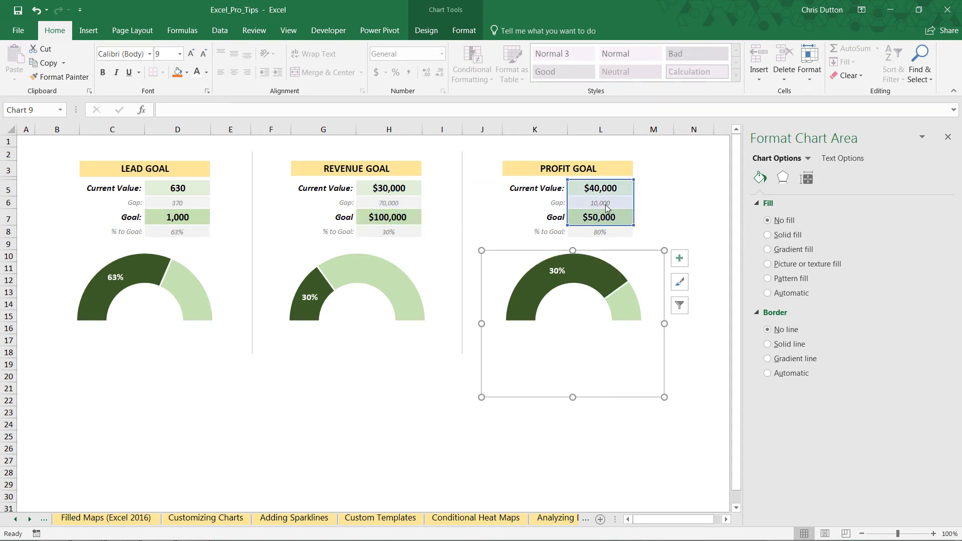
# Link the Profit Goal gauge's data labels to the % to Goal cell L8
pyautogui.rightClick(559, 272)
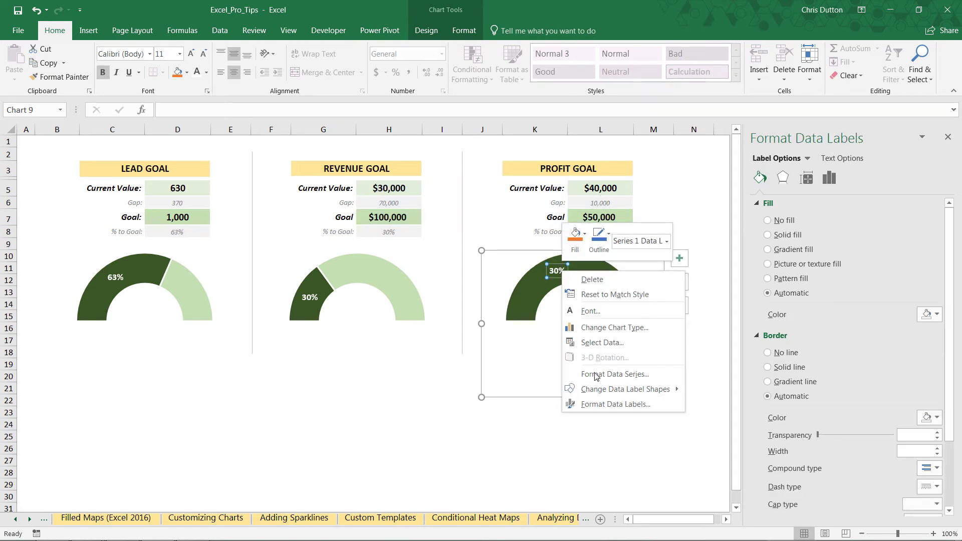
pyautogui.click(597, 404)
pyautogui.click(848, 231)
pyautogui.click(601, 232)
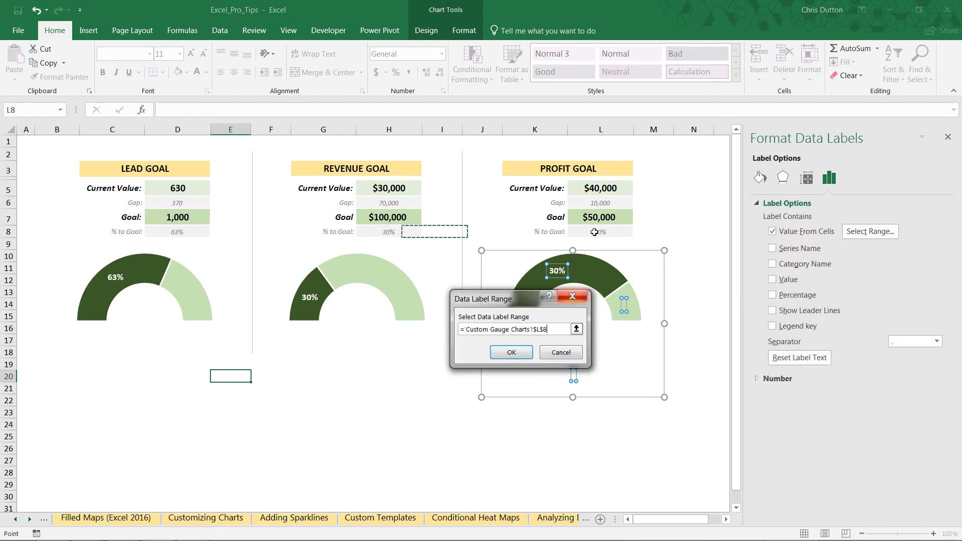
pyautogui.click(511, 353)
pyautogui.click(440, 361)
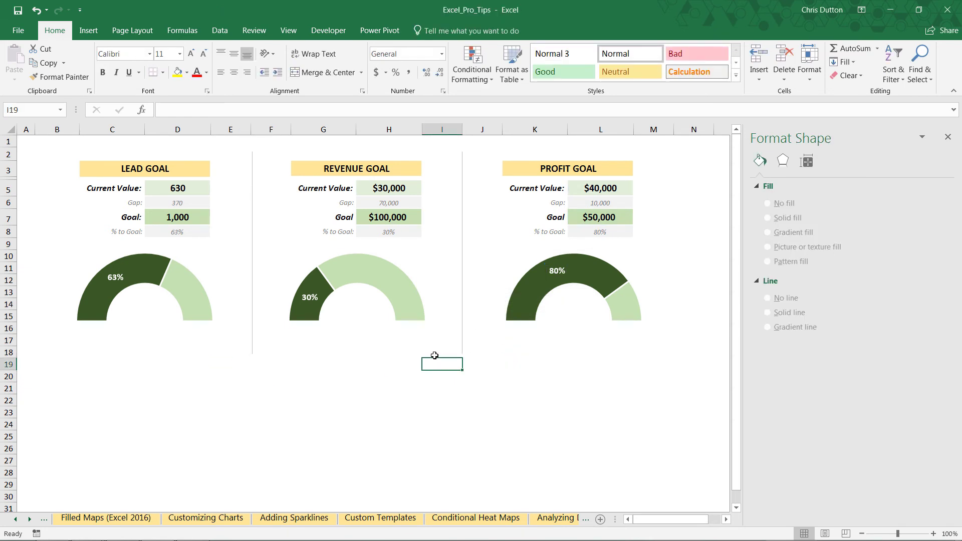
# Set the Profit Goal's current value in L5 to $25,000
pyautogui.click(583, 195)
pyautogui.write('2')
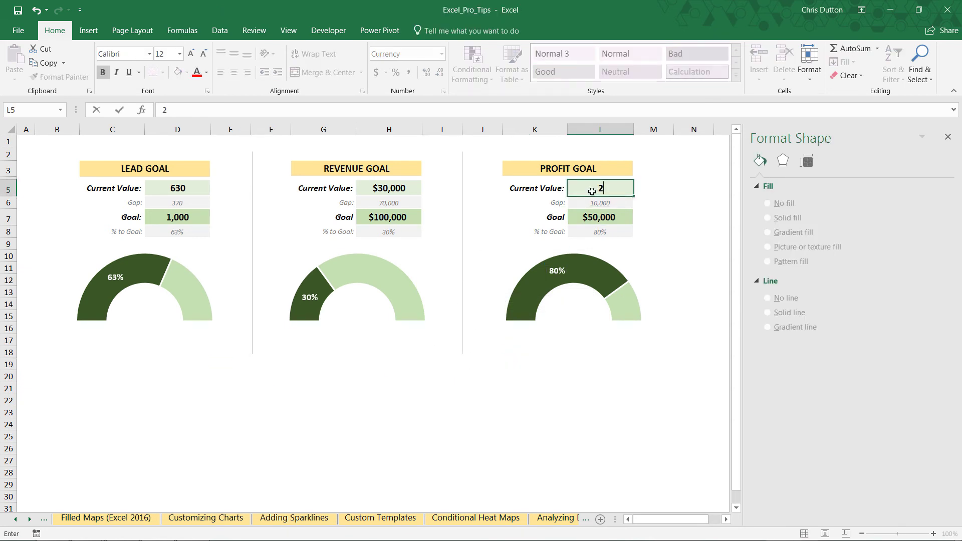
pyautogui.write('5,0000')
pyautogui.press('Return')
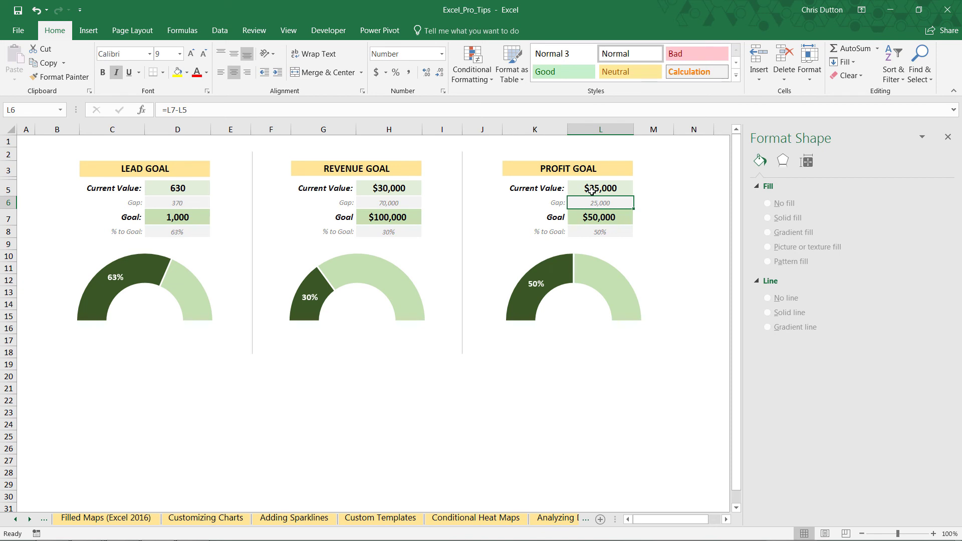